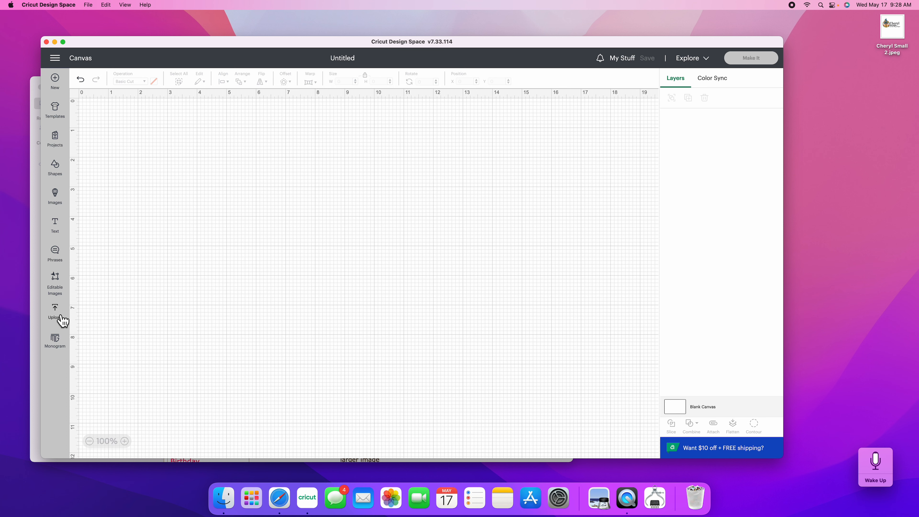
Start uploading an image from file and browse to the Downloads folder in iCloud Drive
{"action": "left_click", "coordinate": [62, 320]}
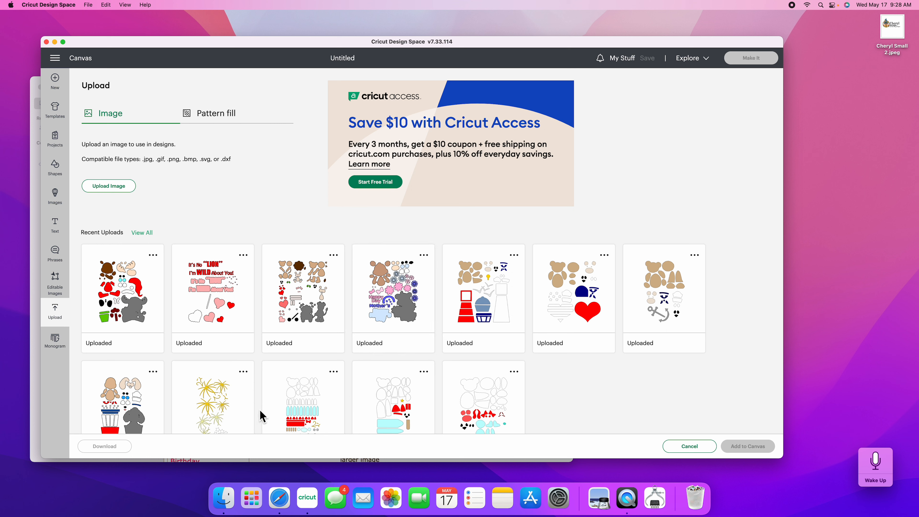
{"action": "left_click", "coordinate": [118, 194]}
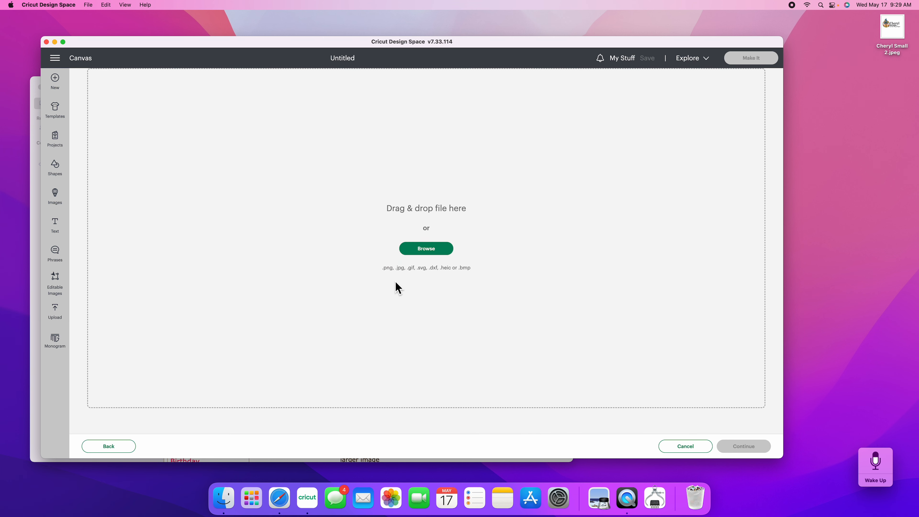
{"action": "left_click", "coordinate": [427, 251]}
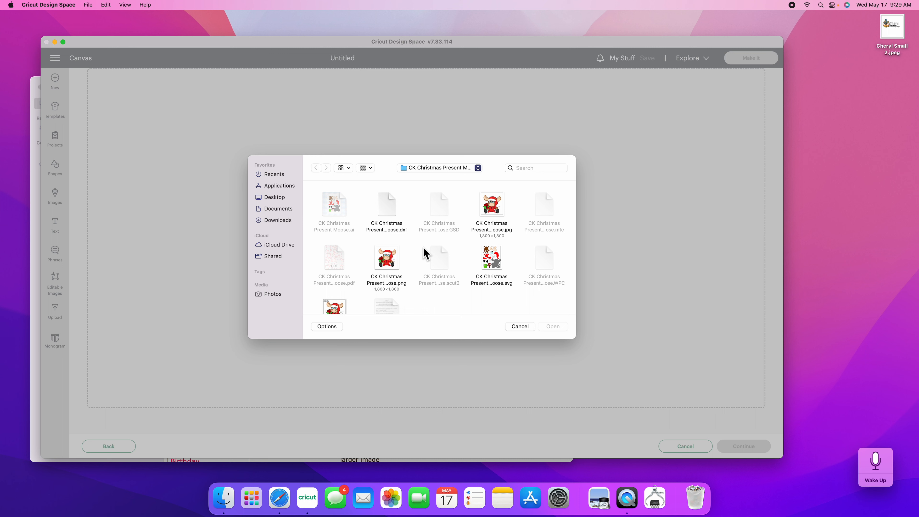
{"action": "left_click", "coordinate": [270, 247]}
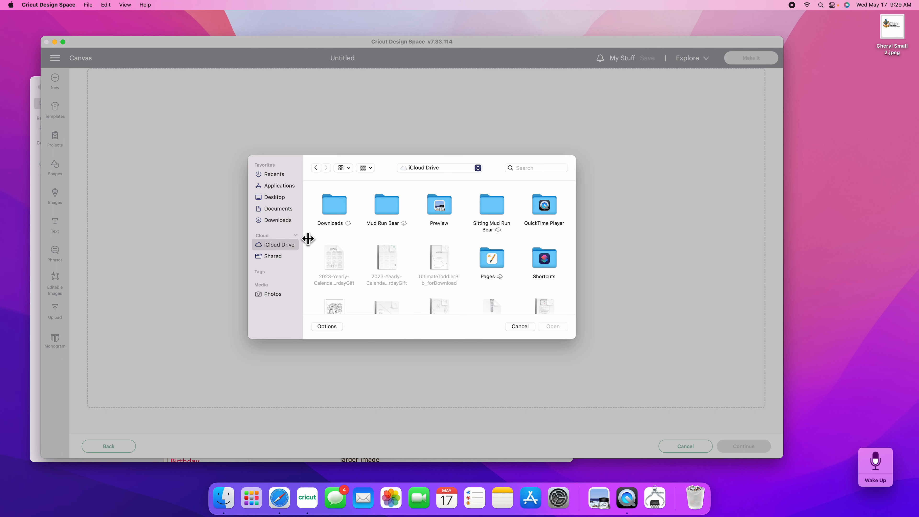
{"action": "left_click", "coordinate": [335, 213]}
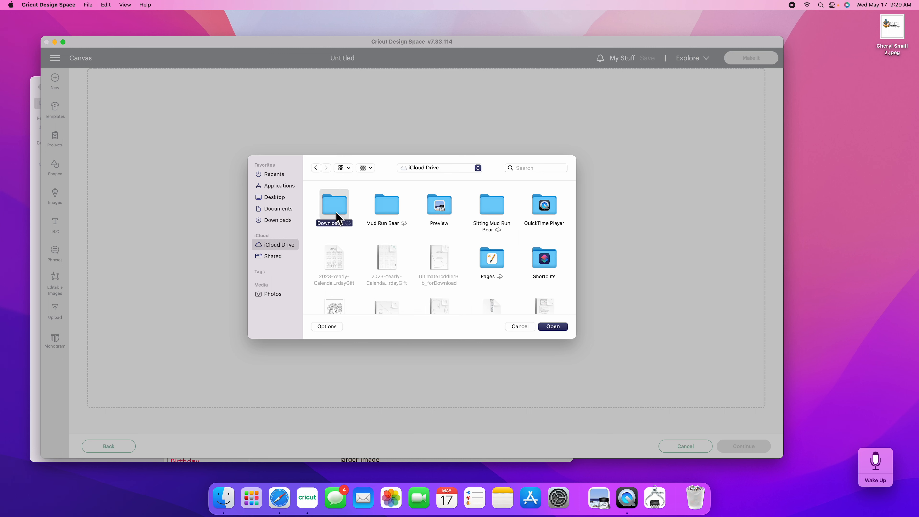
{"action": "left_click", "coordinate": [557, 328]}
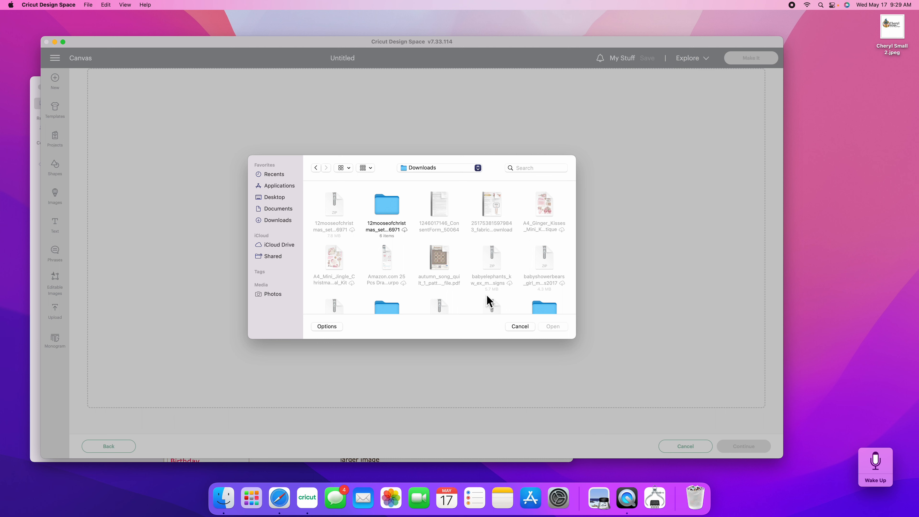
{"action": "scroll", "coordinate": [487, 295], "scroll_direction": "down", "scroll_amount": 10}
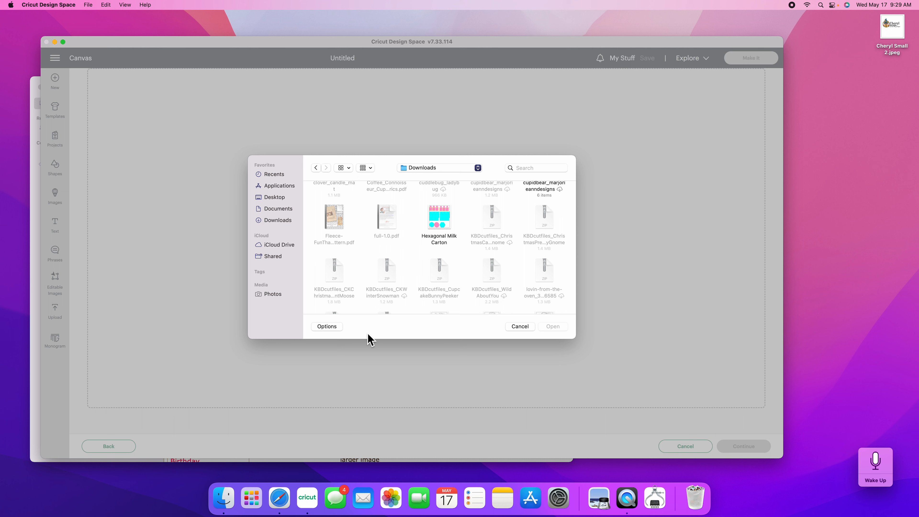
Switch to Finder and unzip the KBDcutfiles_CupcakeBunnyPeeker archive in the Downloads folder
{"action": "left_click", "coordinate": [224, 503]}
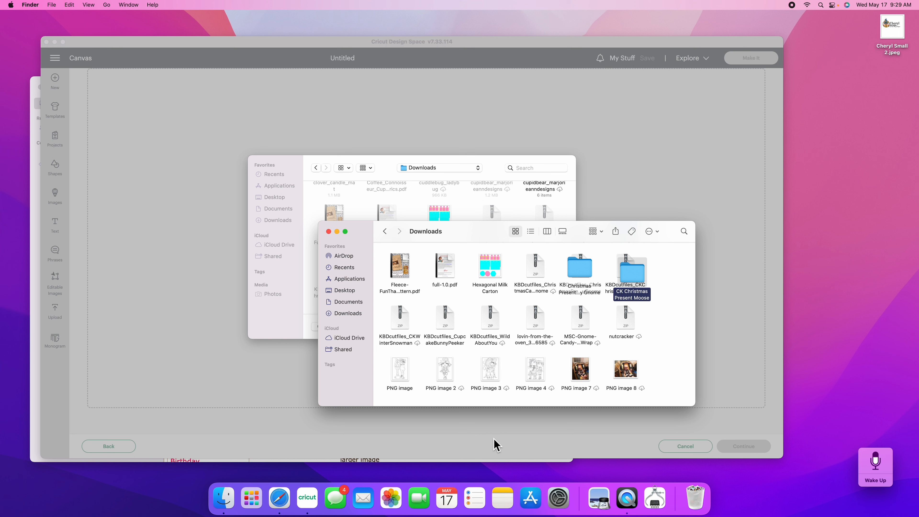
{"action": "left_click", "coordinate": [447, 326]}
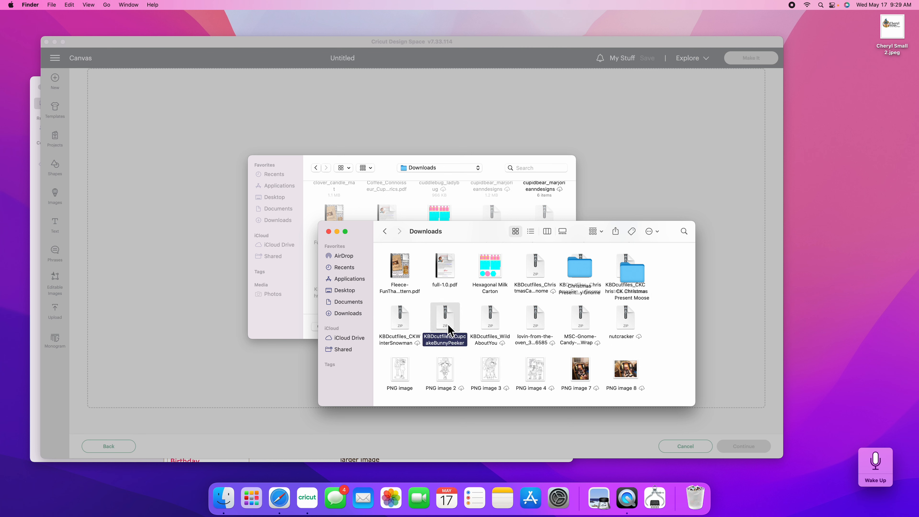
{"action": "double_click", "coordinate": [447, 324]}
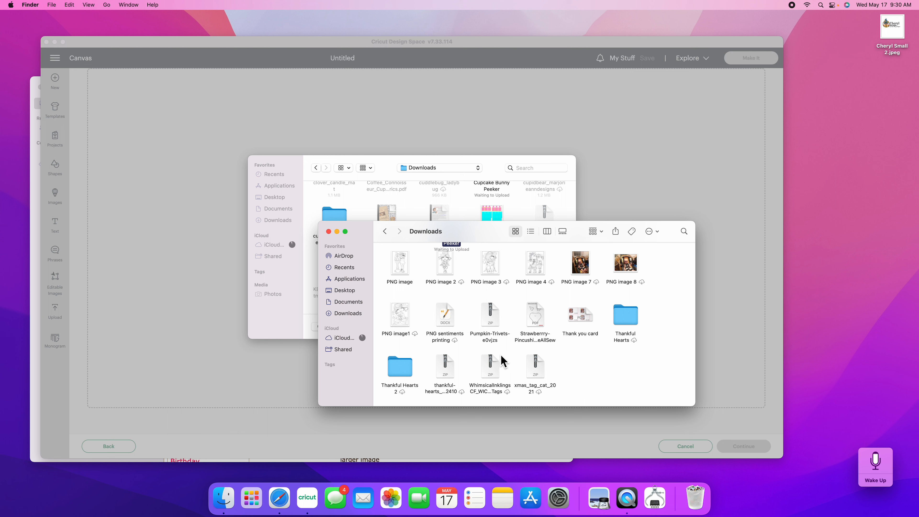
{"action": "scroll", "coordinate": [603, 361], "scroll_direction": "down", "scroll_amount": 1}
{"action": "scroll", "coordinate": [604, 361], "scroll_direction": "up", "scroll_amount": 3}
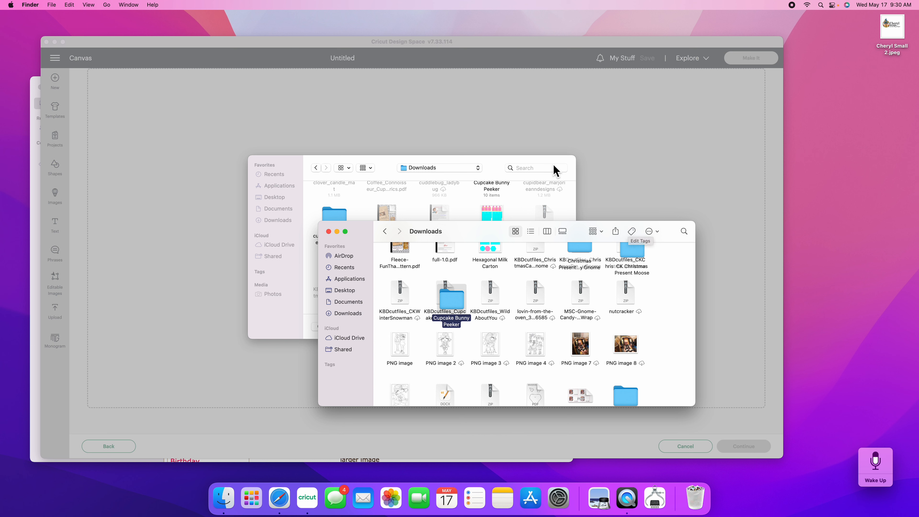
Back in the Cricut Design Space file chooser, open Cupcake Bunny Peeker.svg from the Cupcake Bunny Peeker folder for upload
{"action": "left_click", "coordinate": [313, 197]}
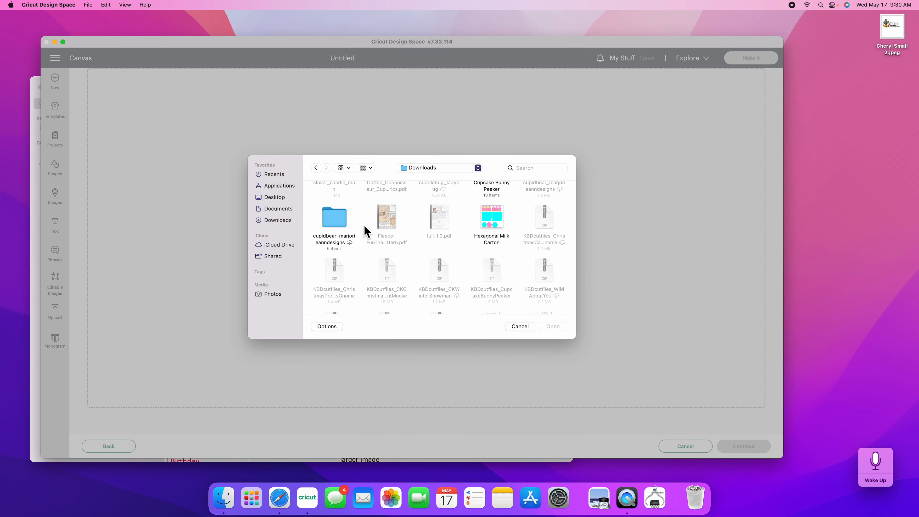
{"action": "scroll", "coordinate": [364, 225], "scroll_direction": "down", "scroll_amount": 5}
{"action": "scroll", "coordinate": [364, 225], "scroll_direction": "up", "scroll_amount": 8}
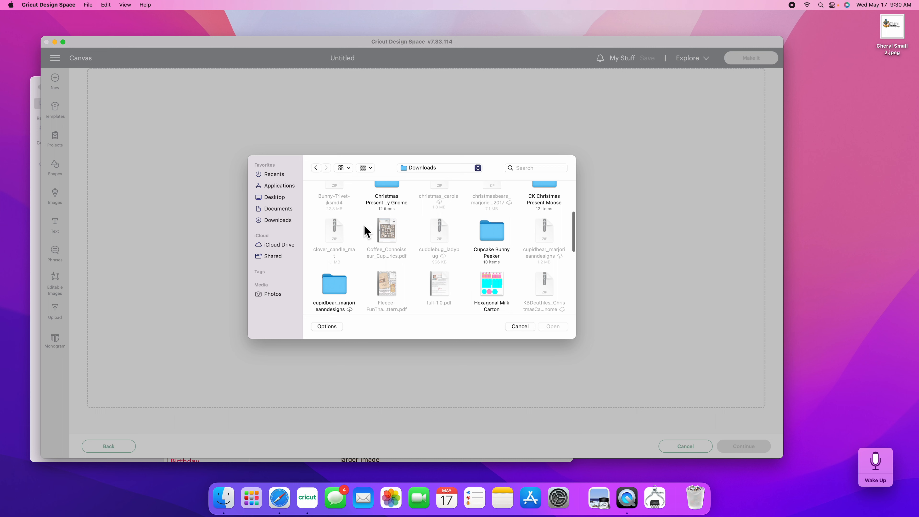
{"action": "double_click", "coordinate": [497, 241]}
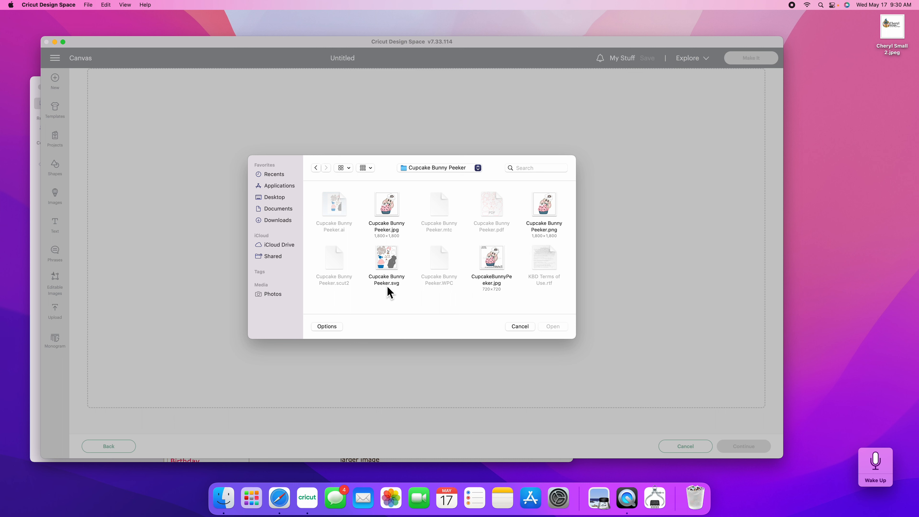
{"action": "left_click", "coordinate": [385, 270]}
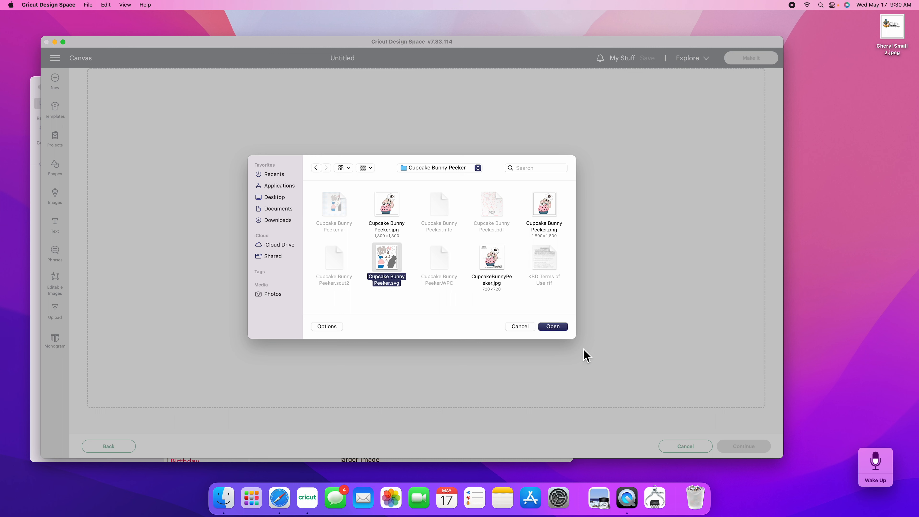
{"action": "left_click", "coordinate": [556, 329]}
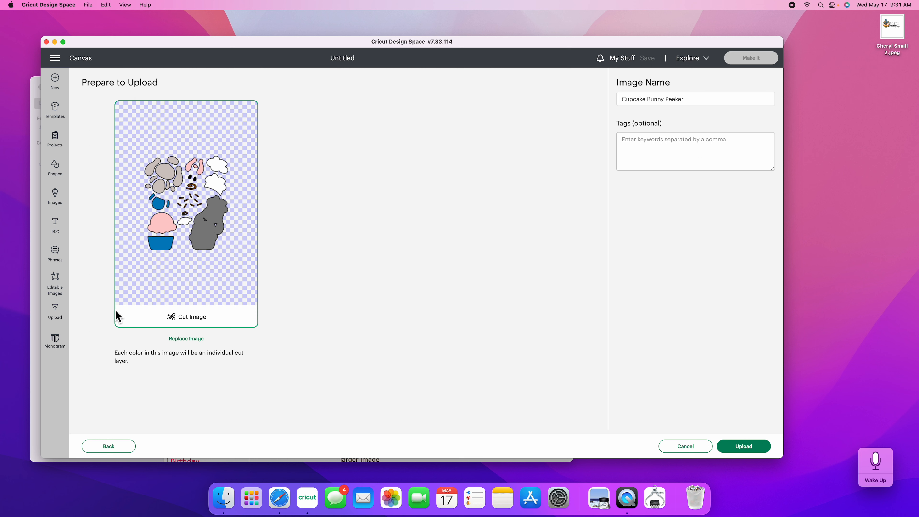
Replace the chosen image with moose on ornament.svg from the 12mooseofchristmas set's svg folder in iCloud Downloads, and upload it
{"action": "left_click", "coordinate": [199, 343]}
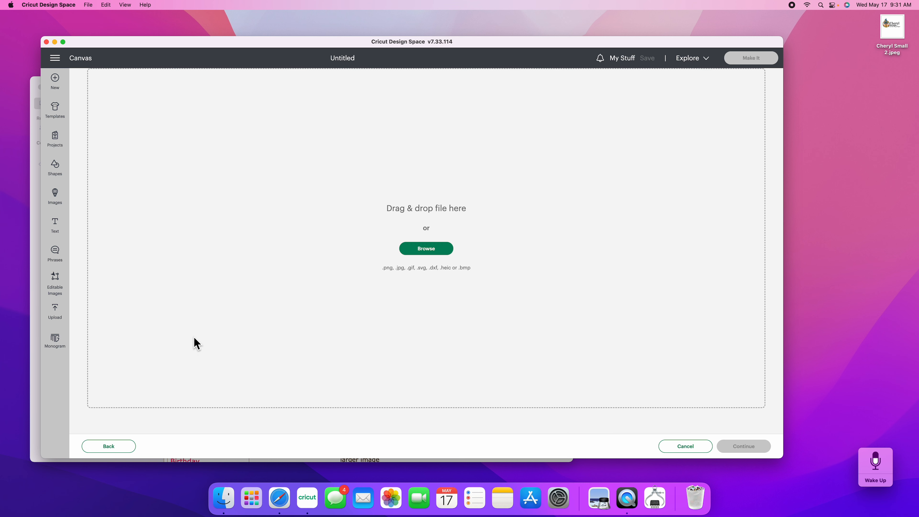
{"action": "left_click", "coordinate": [436, 253]}
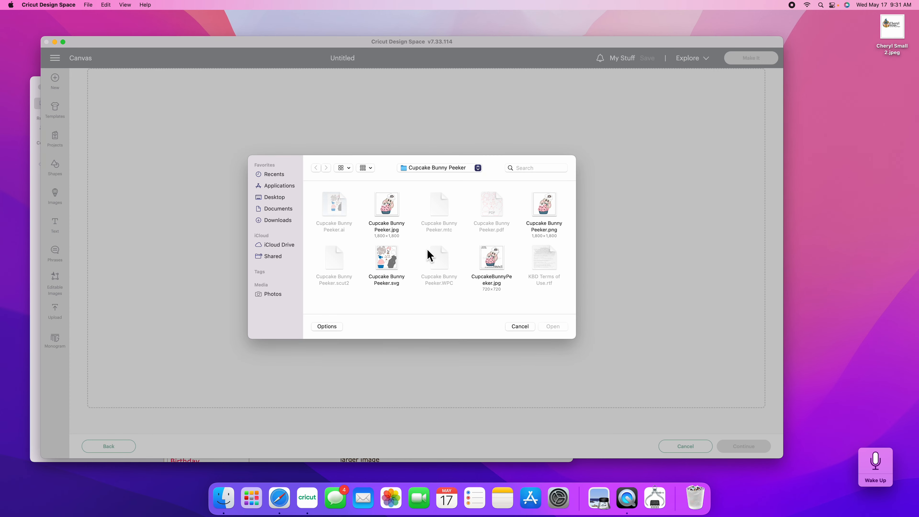
{"action": "left_click", "coordinate": [279, 247]}
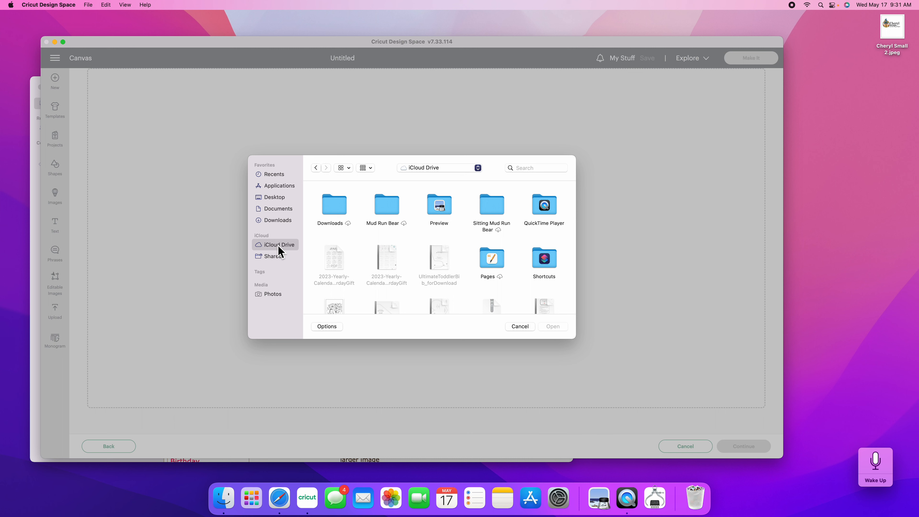
{"action": "double_click", "coordinate": [345, 209]}
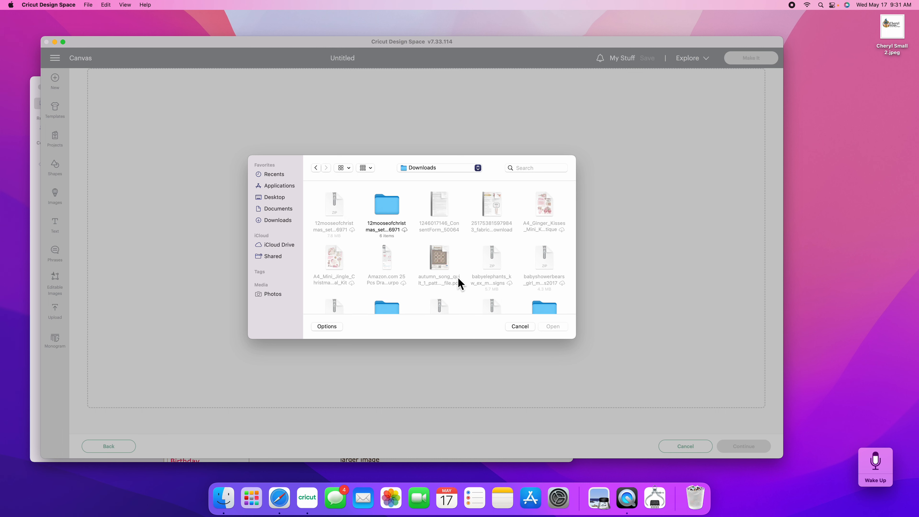
{"action": "double_click", "coordinate": [386, 213]}
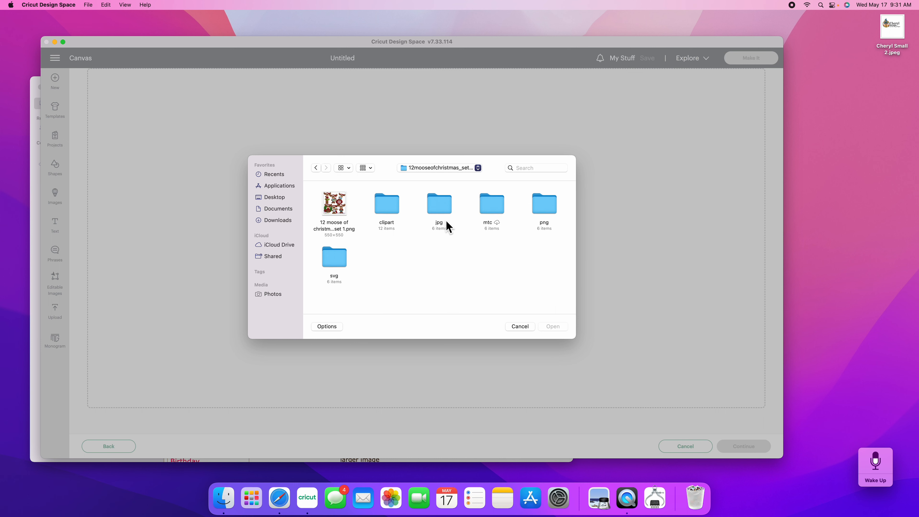
{"action": "double_click", "coordinate": [336, 266]}
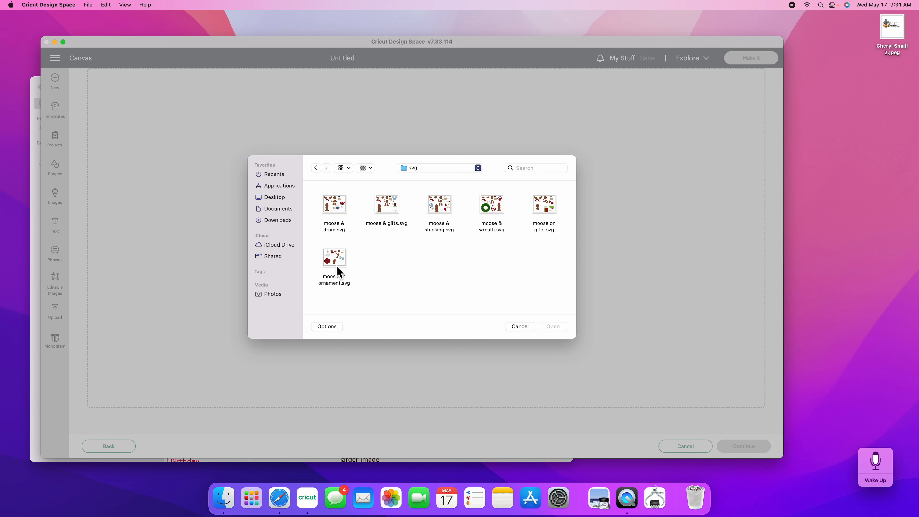
{"action": "left_click", "coordinate": [336, 280]}
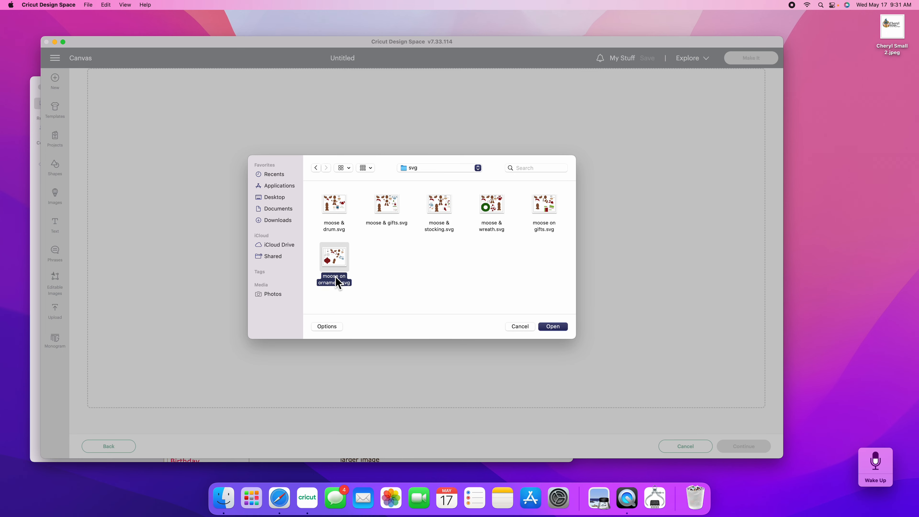
{"action": "left_click", "coordinate": [552, 327]}
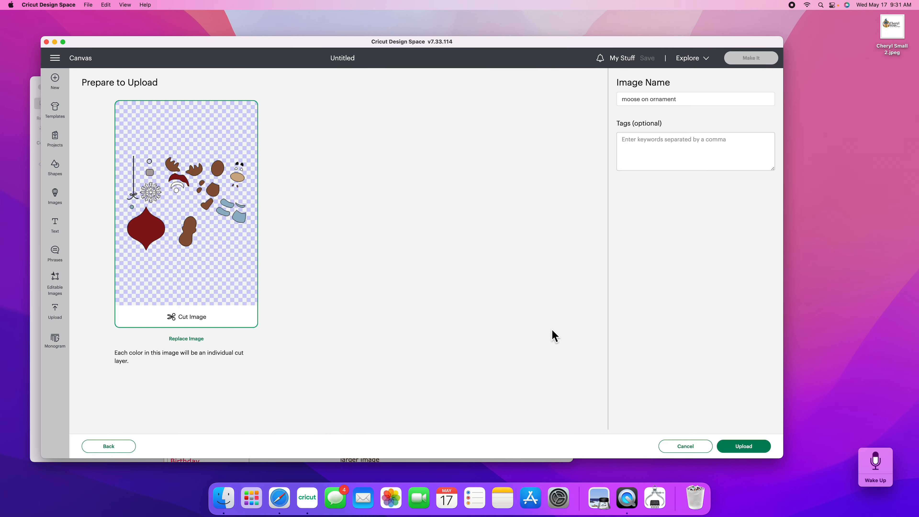
{"action": "left_click", "coordinate": [750, 450]}
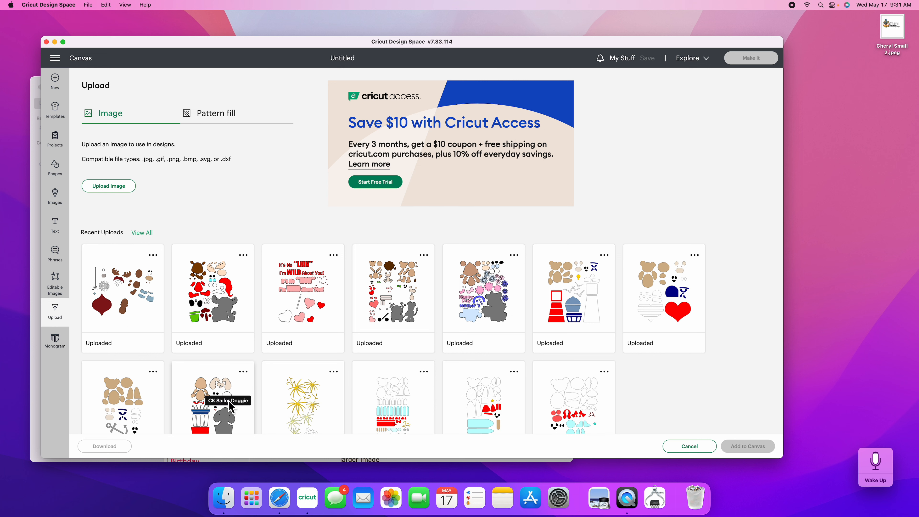
Add the uploaded CK Sailor Doggie image to the canvas and shrink it proportionally to about 5.74 × 7.99 in
{"action": "left_click", "coordinate": [222, 387]}
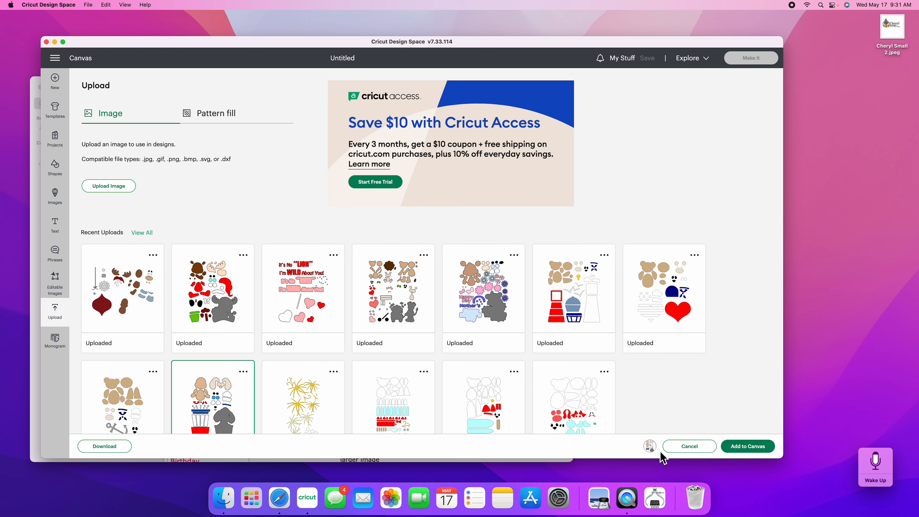
{"action": "left_click", "coordinate": [755, 453]}
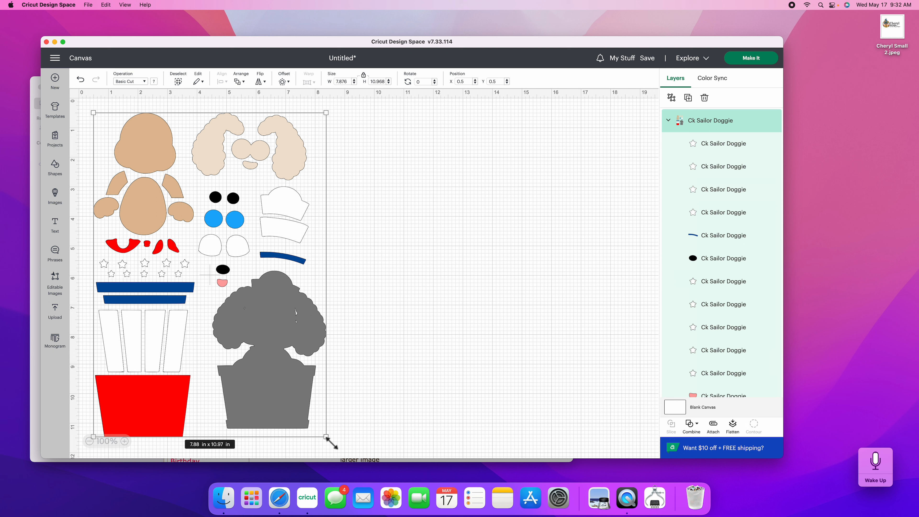
{"action": "left_click_drag", "start_coordinate": [330, 441], "coordinate": [269, 286]}
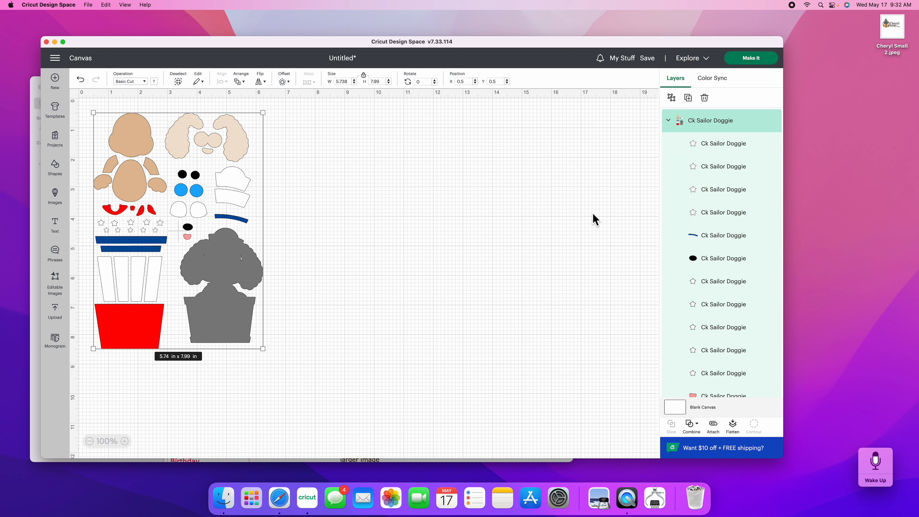
Delete the whole Ck Sailor Doggie group from the canvas
{"action": "scroll", "coordinate": [696, 149], "scroll_direction": "down", "scroll_amount": 1}
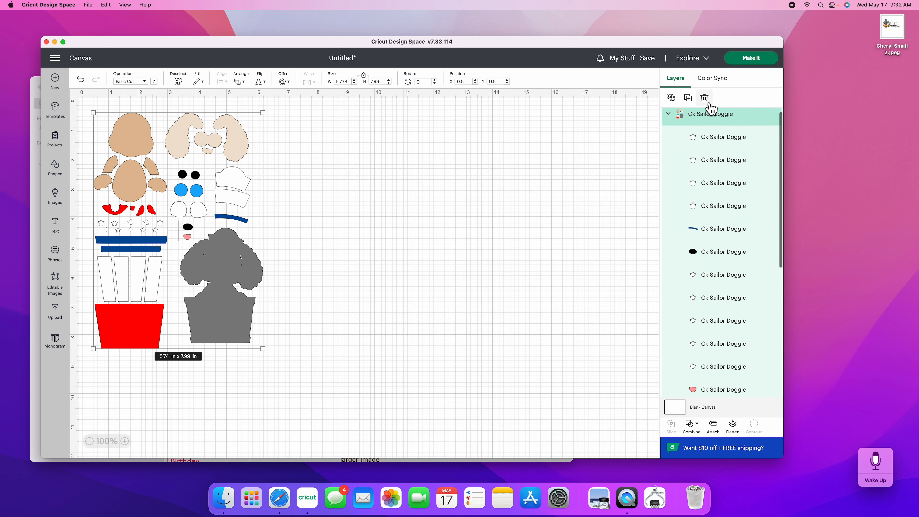
{"action": "left_click", "coordinate": [704, 97]}
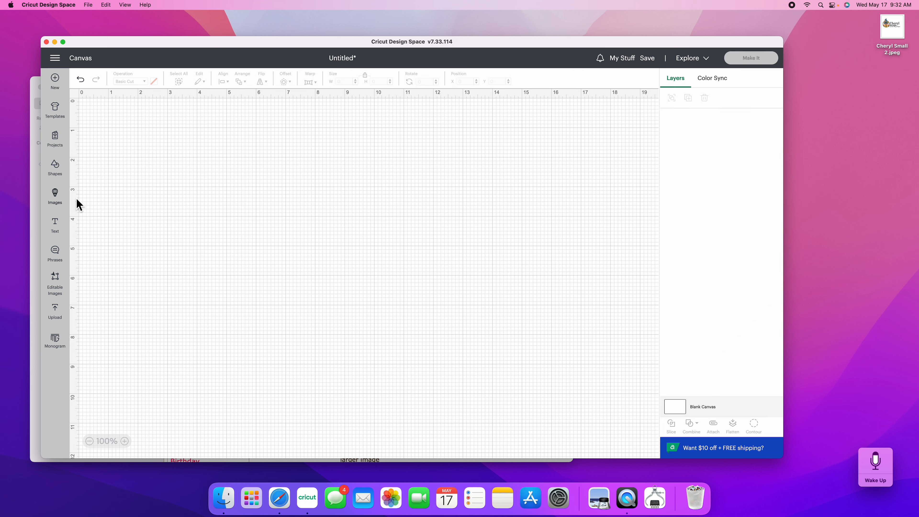
Open the full collection of uploaded images and look through the designs
{"action": "left_click", "coordinate": [58, 314]}
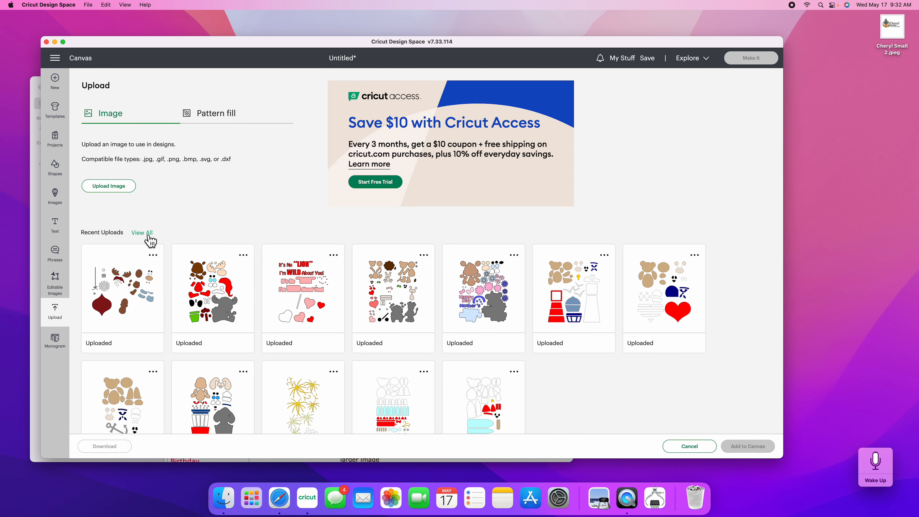
{"action": "left_click", "coordinate": [142, 232]}
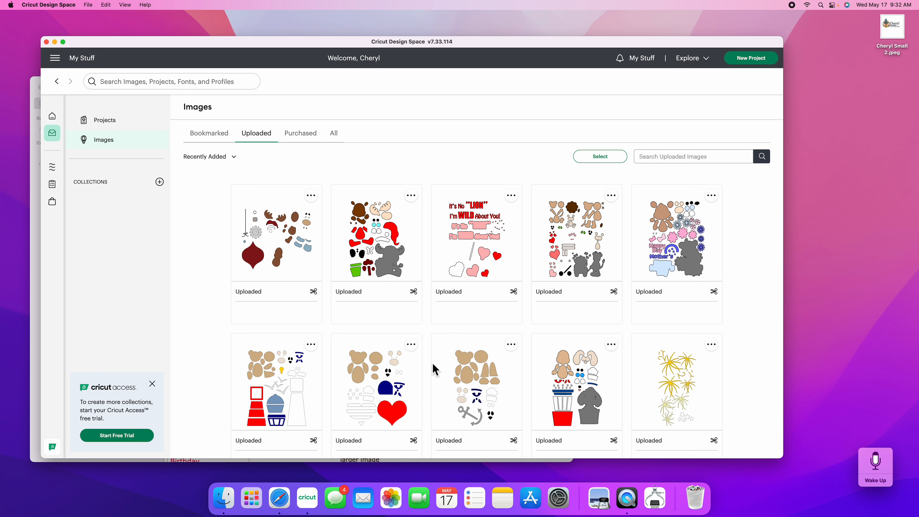
{"action": "scroll", "coordinate": [638, 358], "scroll_direction": "down", "scroll_amount": 8}
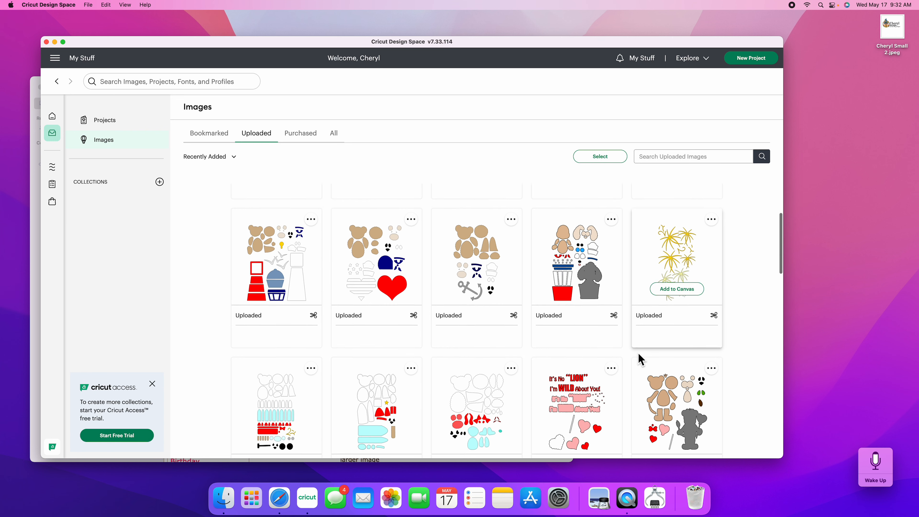
{"action": "scroll", "coordinate": [639, 358], "scroll_direction": "down", "scroll_amount": 6}
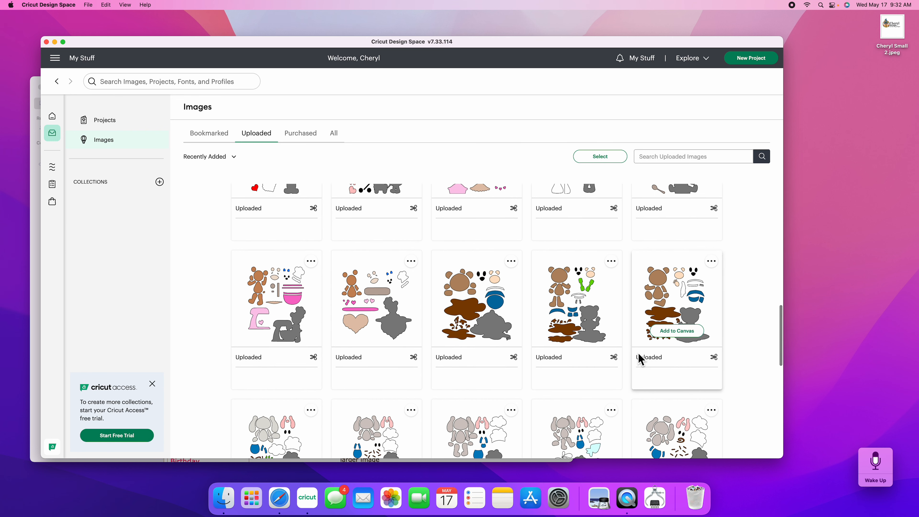
{"action": "scroll", "coordinate": [639, 358], "scroll_direction": "down", "scroll_amount": 15}
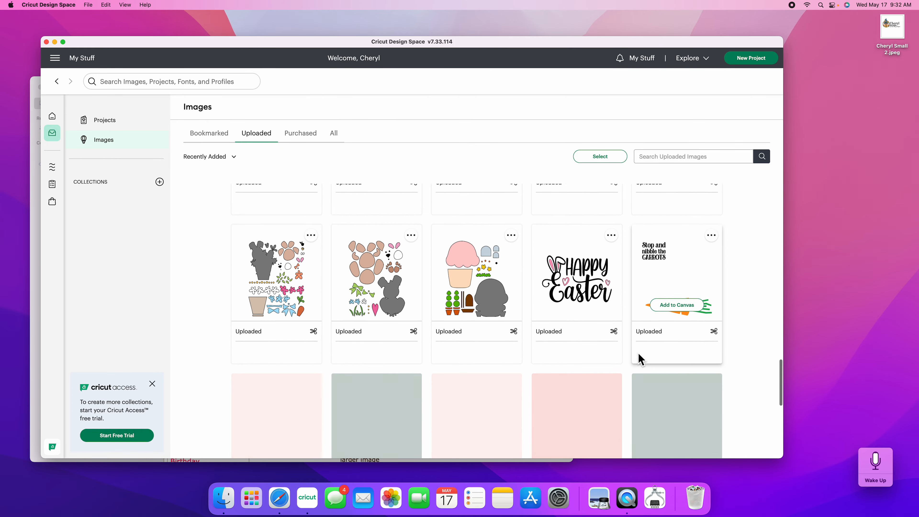
Look through the uploaded images and add the CK Sailor Doggie design to the canvas
{"action": "scroll", "coordinate": [639, 358], "scroll_direction": "down", "scroll_amount": 15}
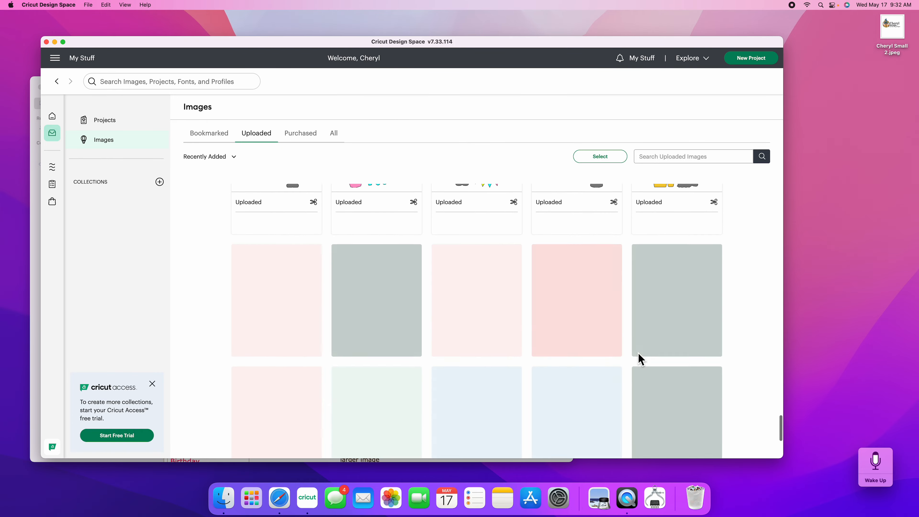
{"action": "scroll", "coordinate": [639, 358], "scroll_direction": "down", "scroll_amount": 15}
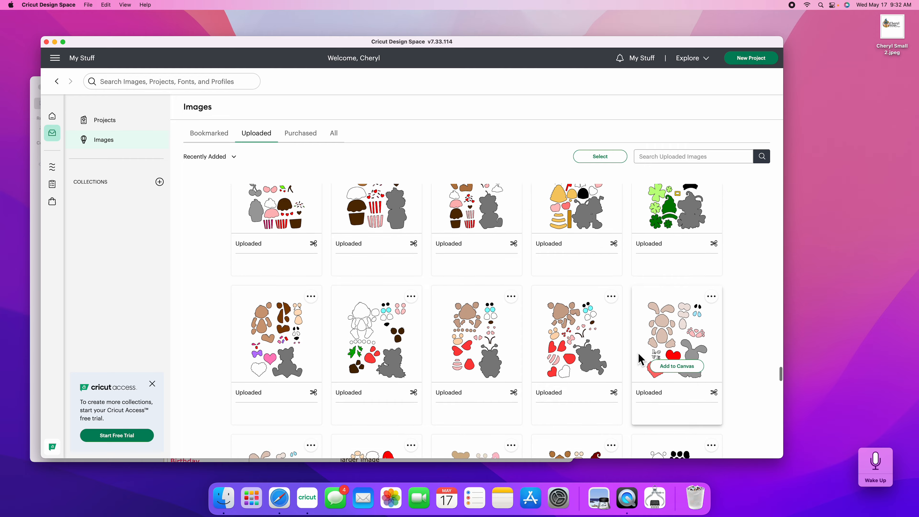
{"action": "scroll", "coordinate": [640, 358], "scroll_direction": "down", "scroll_amount": 15}
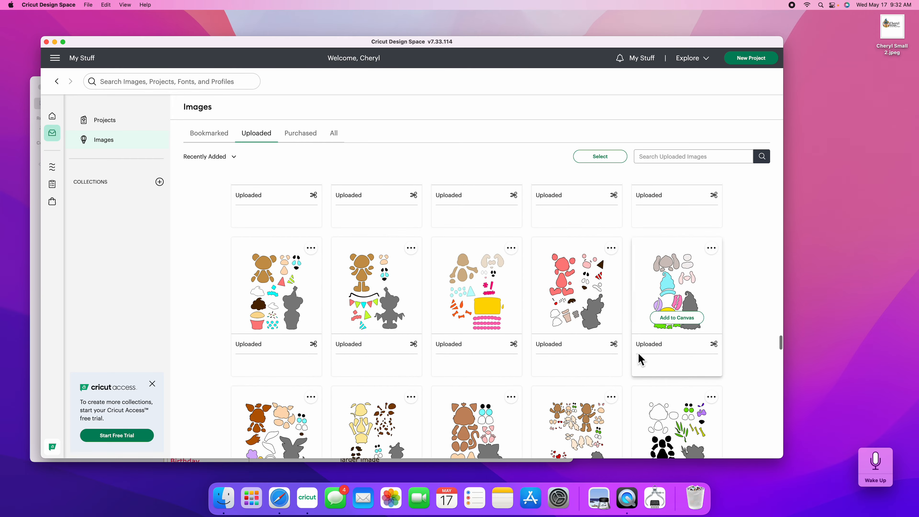
{"action": "scroll", "coordinate": [638, 352], "scroll_direction": "up", "scroll_amount": 20}
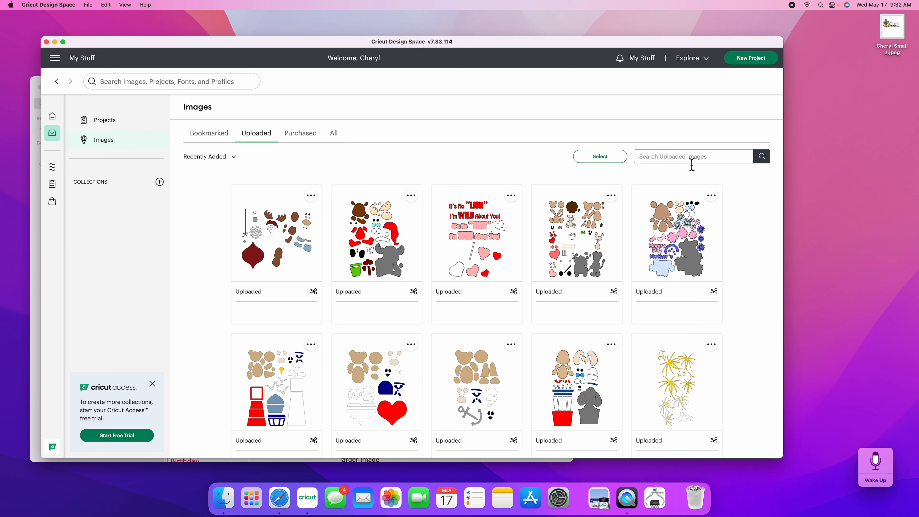
{"action": "mouse_move", "coordinate": [601, 297]}
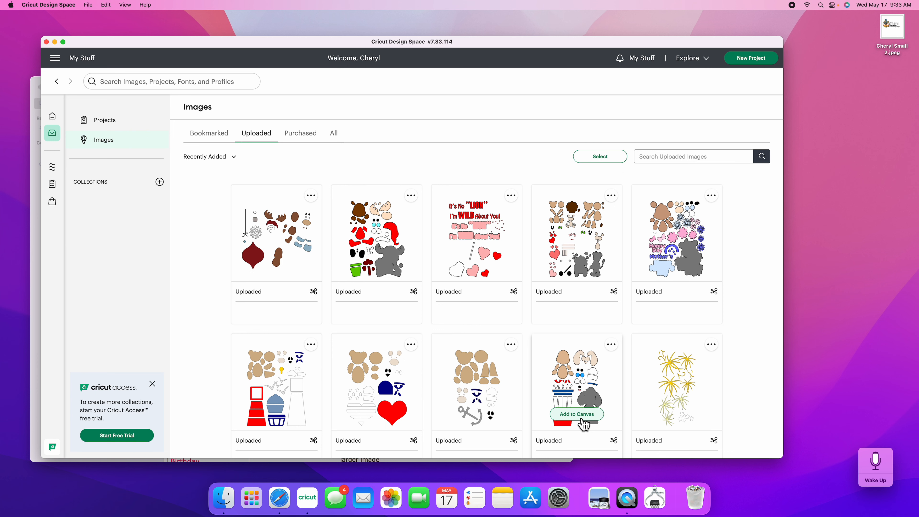
{"action": "left_click", "coordinate": [580, 418]}
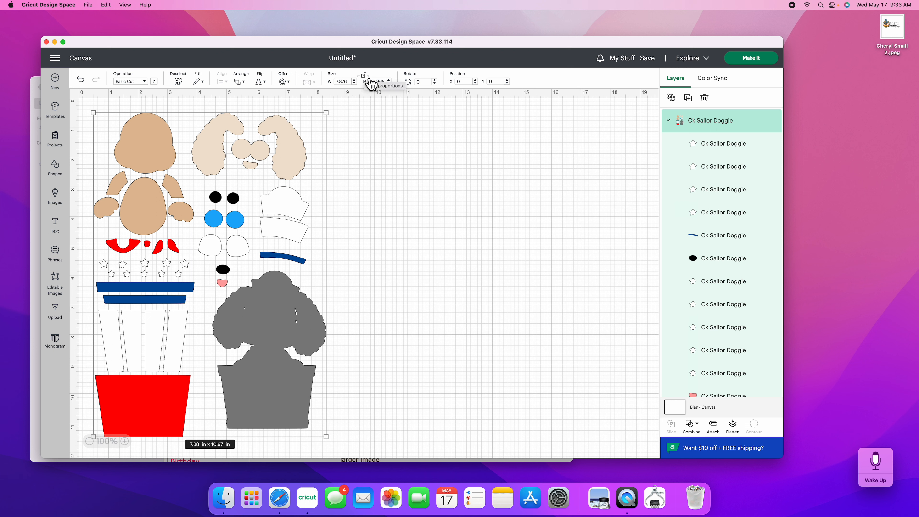
Shrink the whole Ck Sailor Doggie group proportionally to about 4.78 × 6.66 in, undoing the last enlargement
{"action": "left_click", "coordinate": [398, 254]}
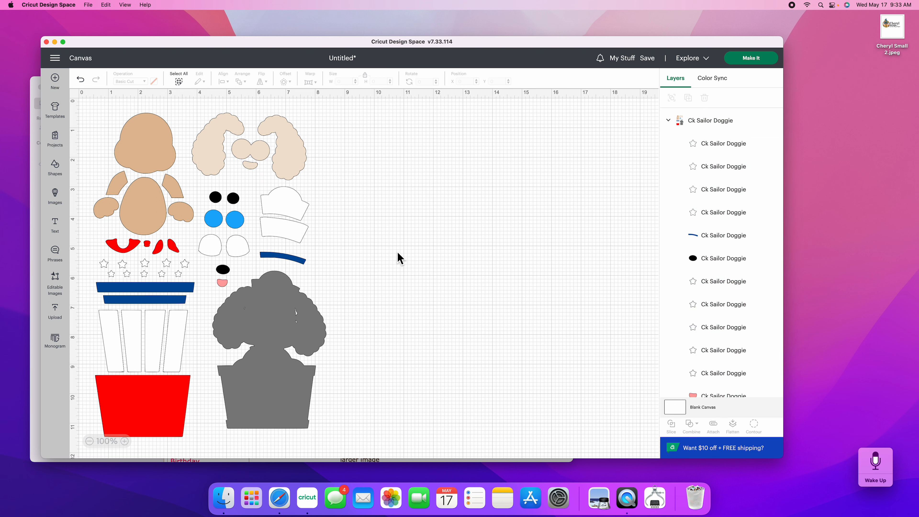
{"action": "left_click", "coordinate": [246, 245]}
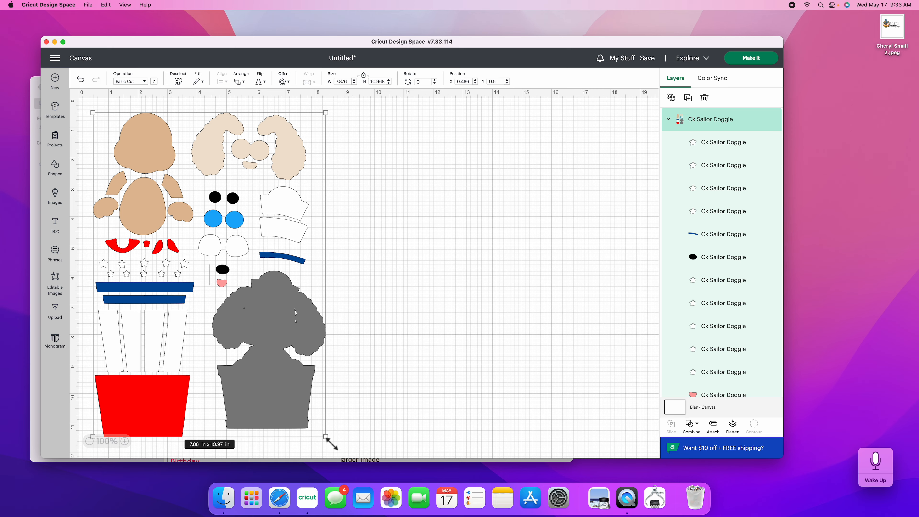
{"action": "left_click_drag", "start_coordinate": [329, 440], "coordinate": [233, 316]}
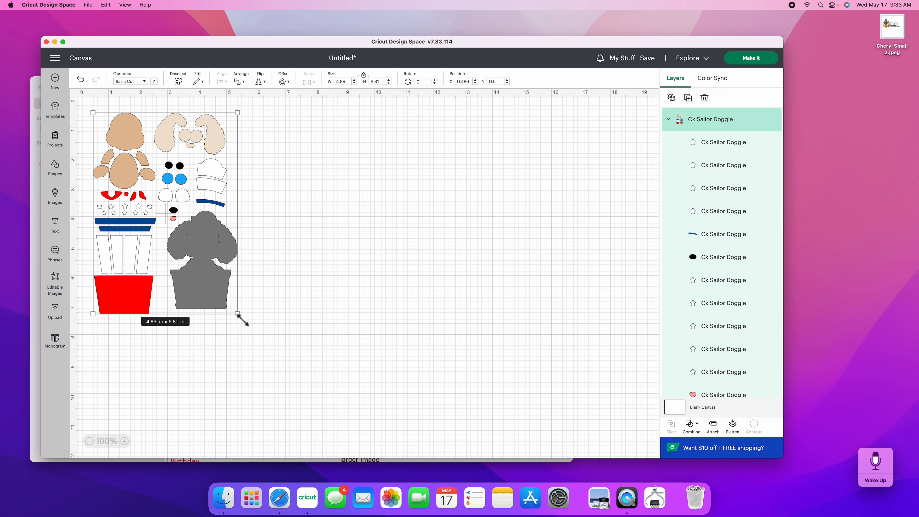
{"action": "left_click_drag", "start_coordinate": [241, 319], "coordinate": [261, 322]}
{"action": "left_click", "coordinate": [87, 90]}
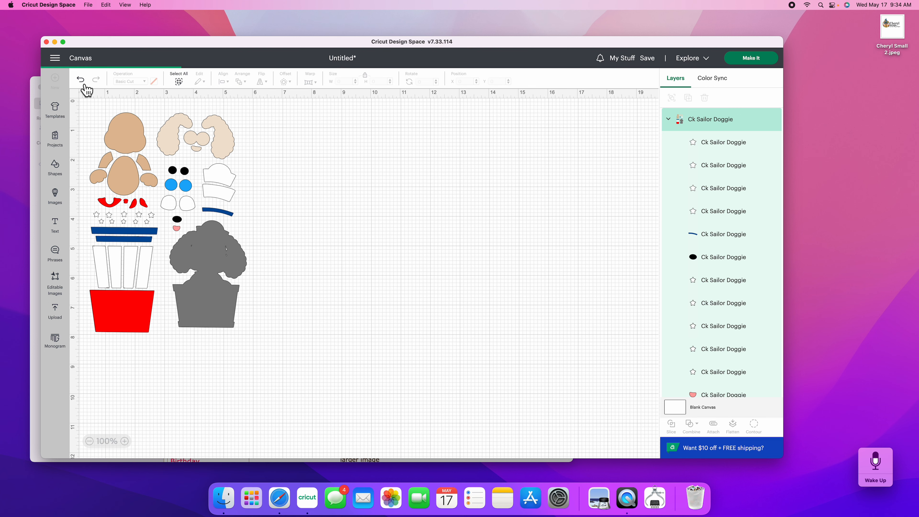
{"action": "left_click", "coordinate": [86, 87]}
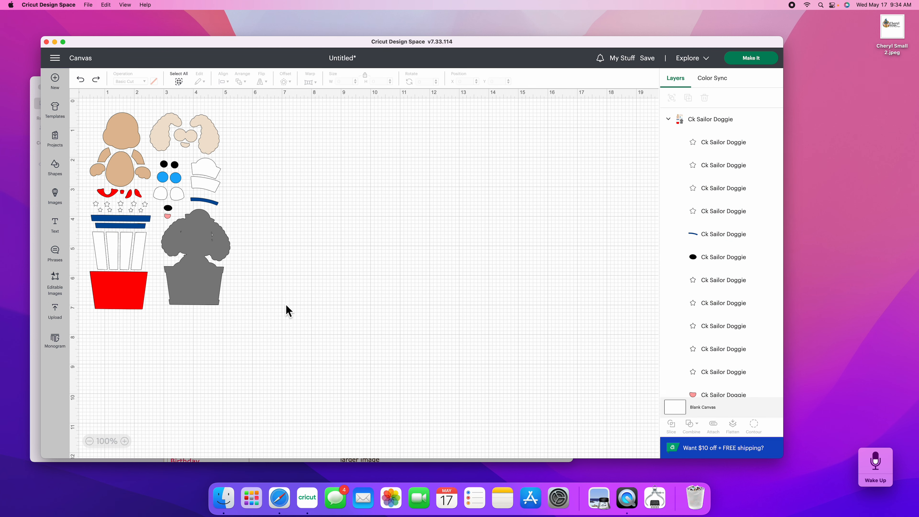
Recolor the gray background silhouette layer of the Ck Sailor Doggie group to the tan material color used for the body
{"action": "left_click", "coordinate": [198, 274]}
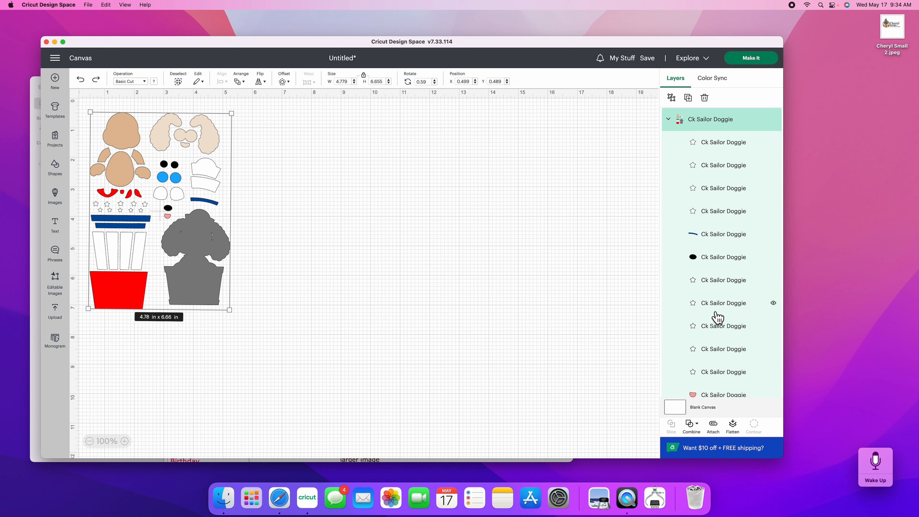
{"action": "scroll", "coordinate": [717, 317], "scroll_direction": "down", "scroll_amount": 10}
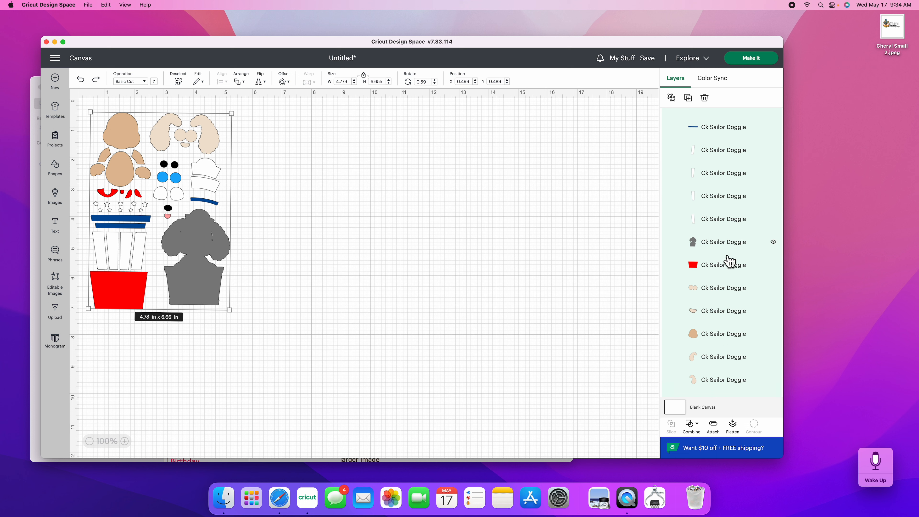
{"action": "left_click", "coordinate": [718, 251]}
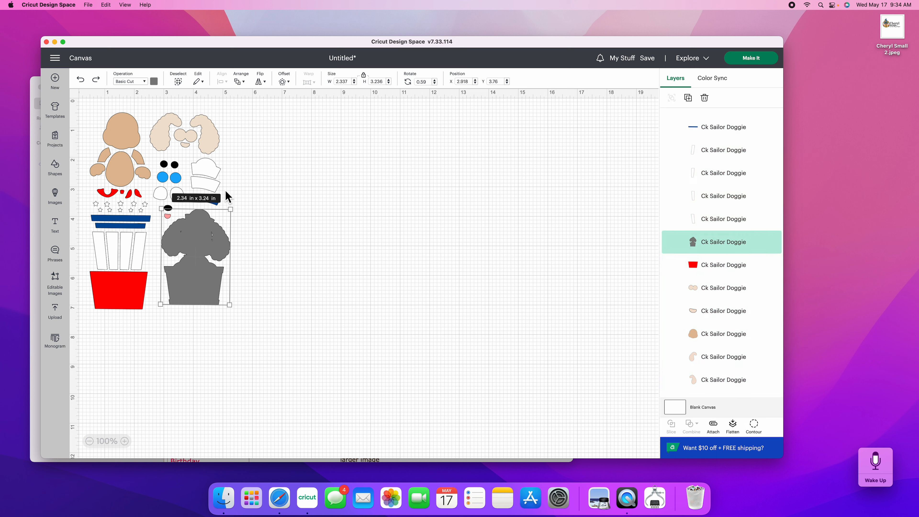
{"action": "left_click", "coordinate": [154, 82]}
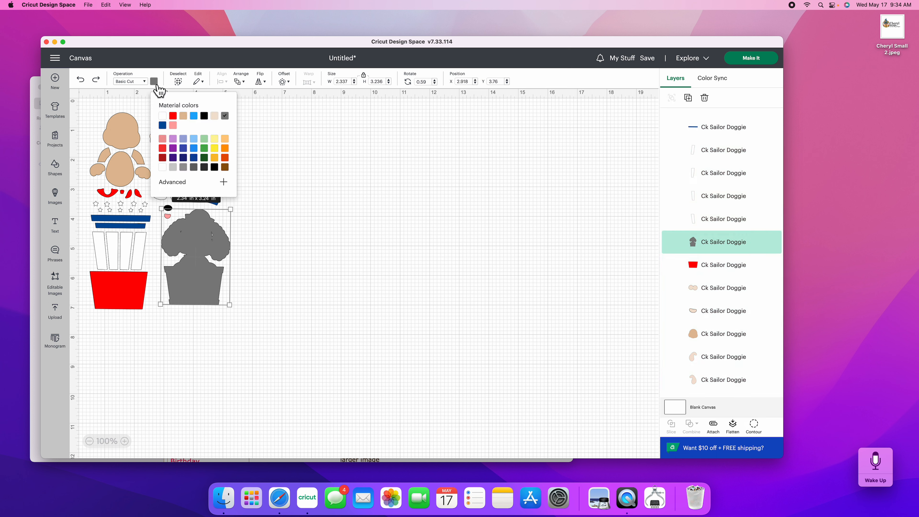
{"action": "left_click", "coordinate": [183, 116]}
Check which material color is assigned to the dog's oval body piece
{"action": "left_click", "coordinate": [120, 173]}
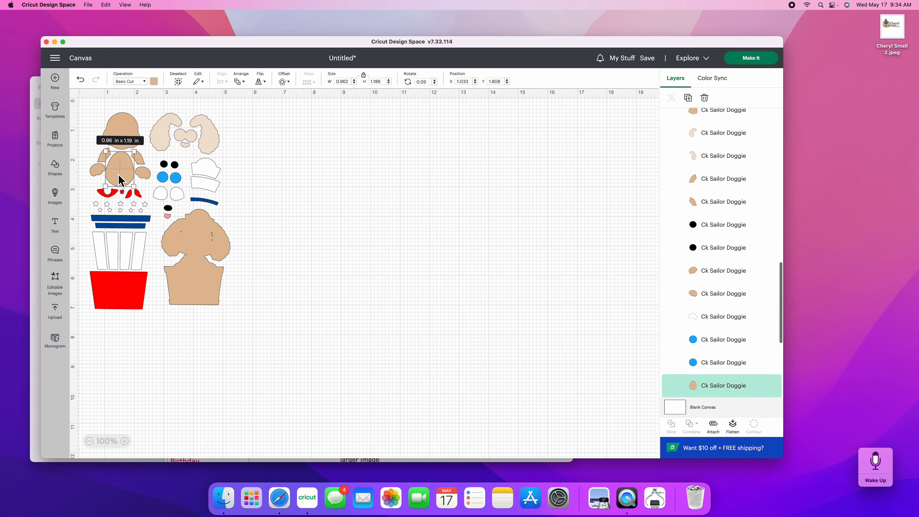
{"action": "left_click", "coordinate": [155, 82]}
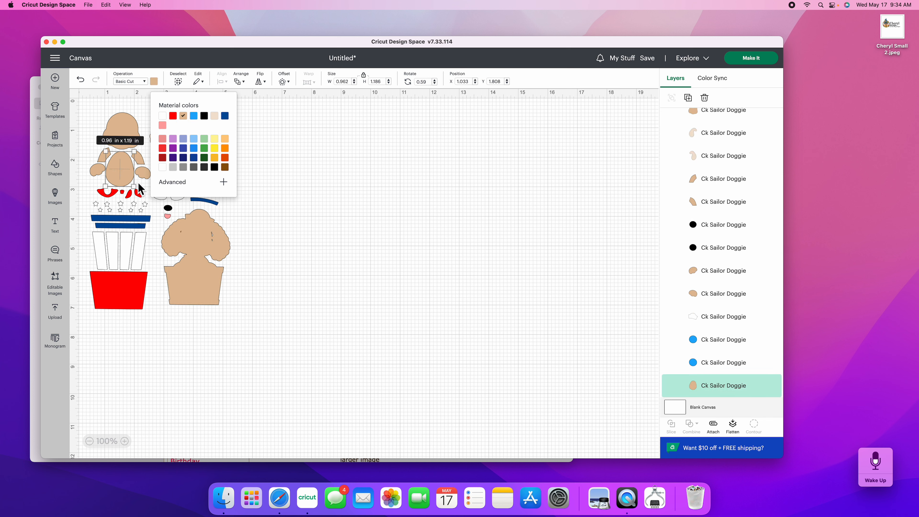
{"action": "left_click", "coordinate": [349, 232]}
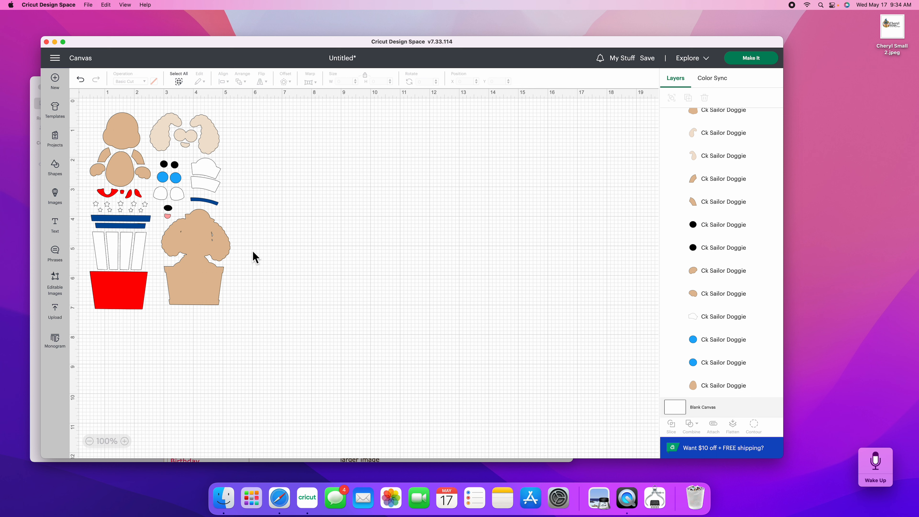
{"action": "left_click", "coordinate": [183, 268]}
{"action": "left_click_drag", "start_coordinate": [182, 267], "coordinate": [183, 268]}
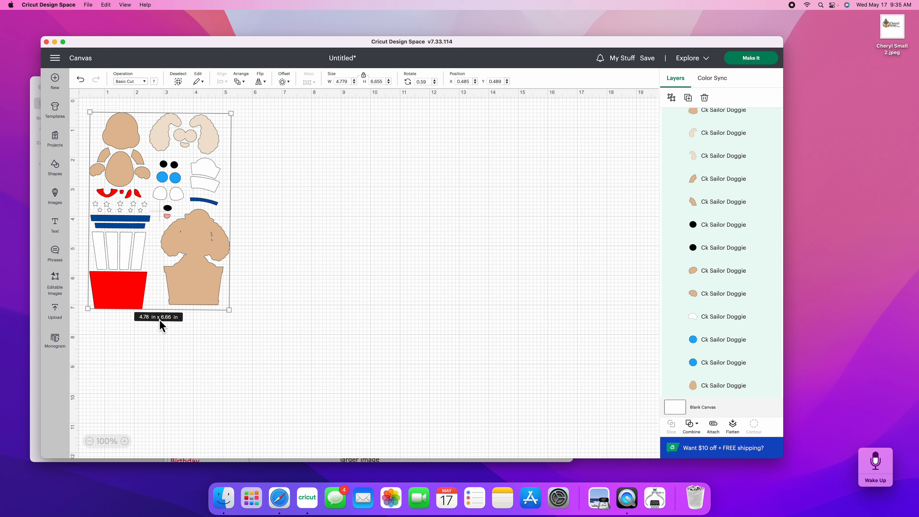
{"action": "double_click", "coordinate": [348, 84]}
{"action": "type", "text": "505"}
{"action": "key", "text": "BackSpace"}
{"action": "key", "text": "BackSpace"}
{"action": "key", "text": "BackSpace"}
{"action": "left_click", "coordinate": [268, 175]}
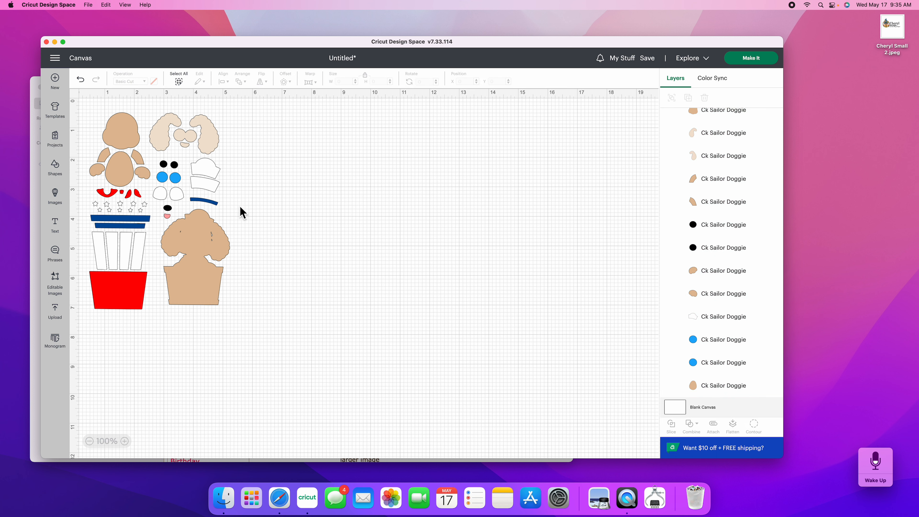
Set the width of the whole Ck Sailor Doggie group to 5.05 in with locked proportions, and undo that resize
{"action": "left_click", "coordinate": [194, 225]}
{"action": "left_click", "coordinate": [353, 84]}
{"action": "key", "text": "BackSpace"}
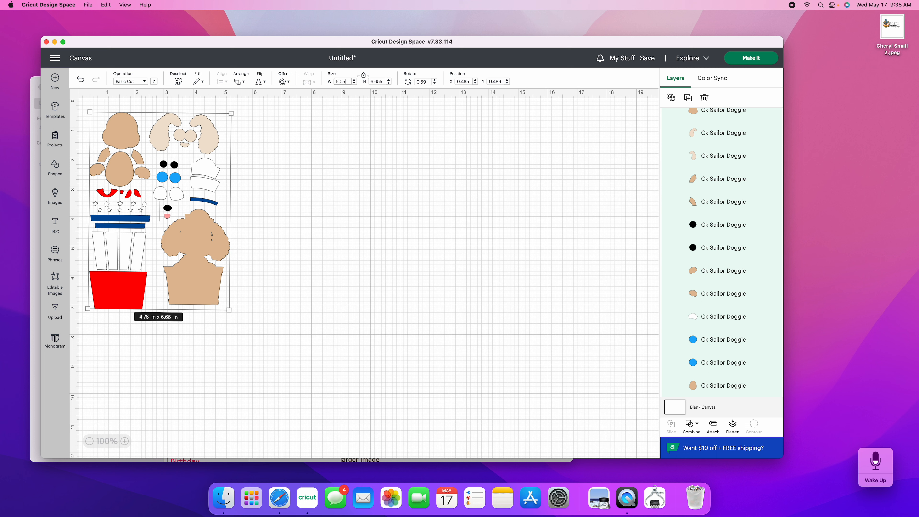
{"action": "key", "text": "Return"}
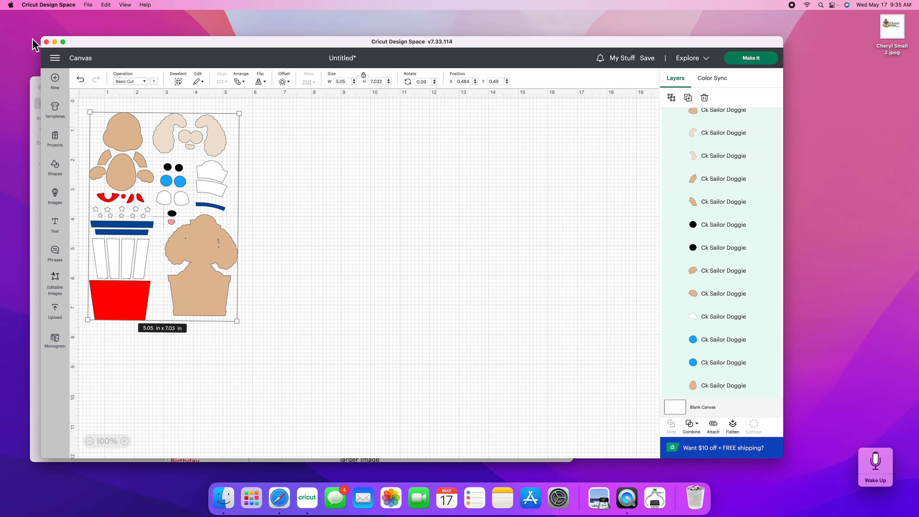
{"action": "left_click", "coordinate": [85, 84]}
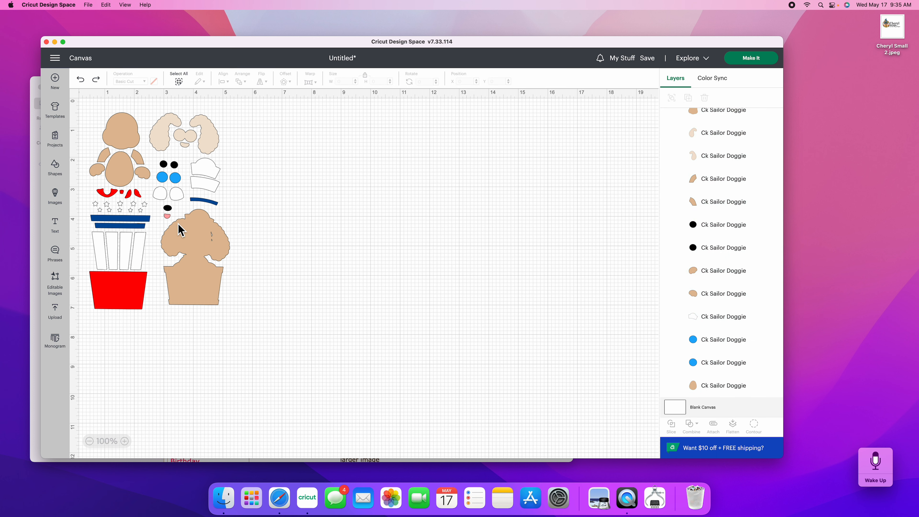
Duplicate the Ck Sailor Doggie group twice and arrange the three sets side by side in a row on the canvas
{"action": "left_click_drag", "start_coordinate": [182, 231], "coordinate": [181, 230]}
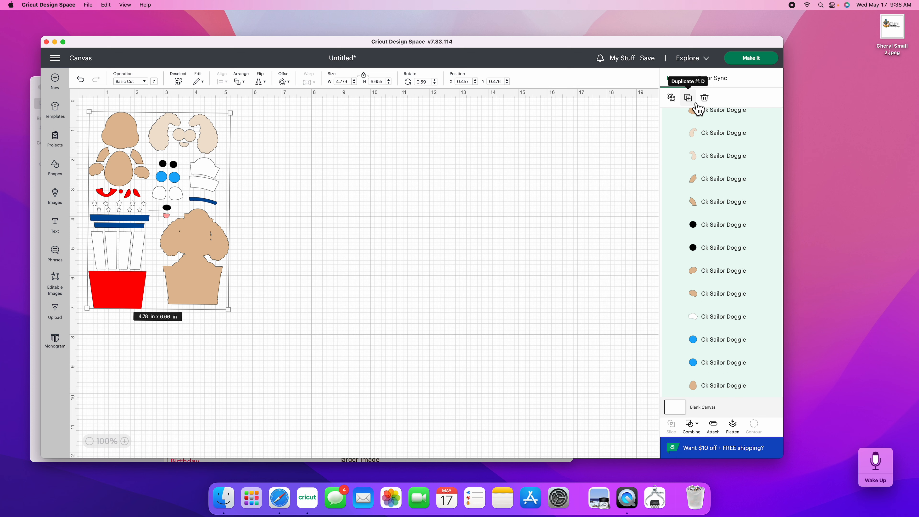
{"action": "left_click", "coordinate": [688, 97]}
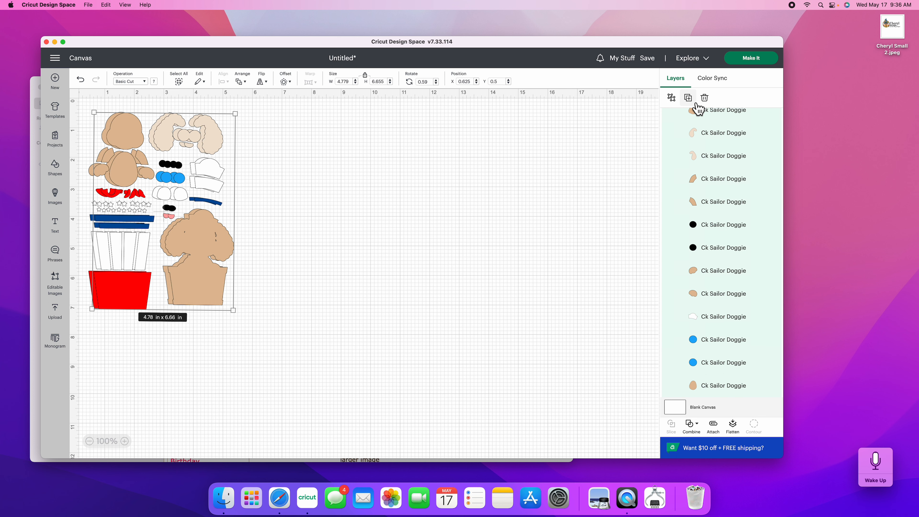
{"action": "left_click_drag", "start_coordinate": [180, 233], "coordinate": [521, 230]}
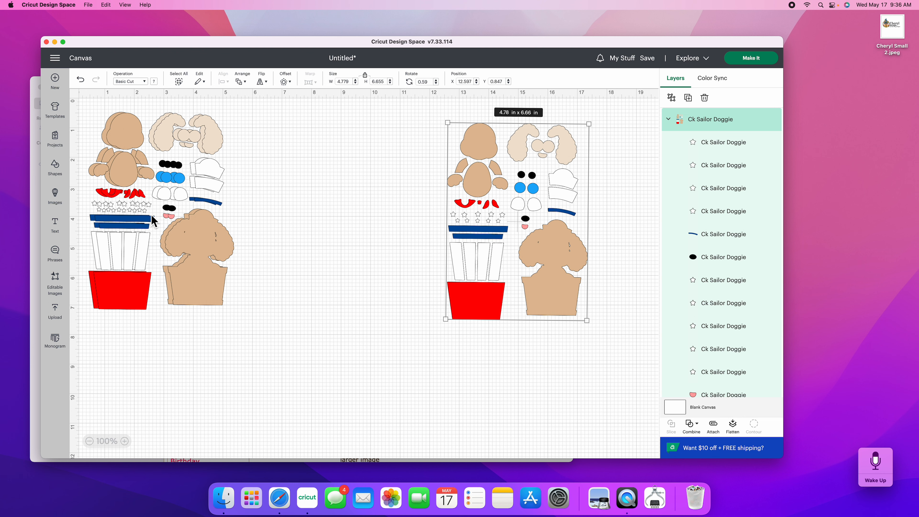
{"action": "left_click", "coordinate": [171, 220]}
{"action": "key", "text": "super+d"}
{"action": "left_click_drag", "start_coordinate": [171, 219], "coordinate": [338, 224]}
{"action": "left_click_drag", "start_coordinate": [534, 217], "coordinate": [484, 214]}
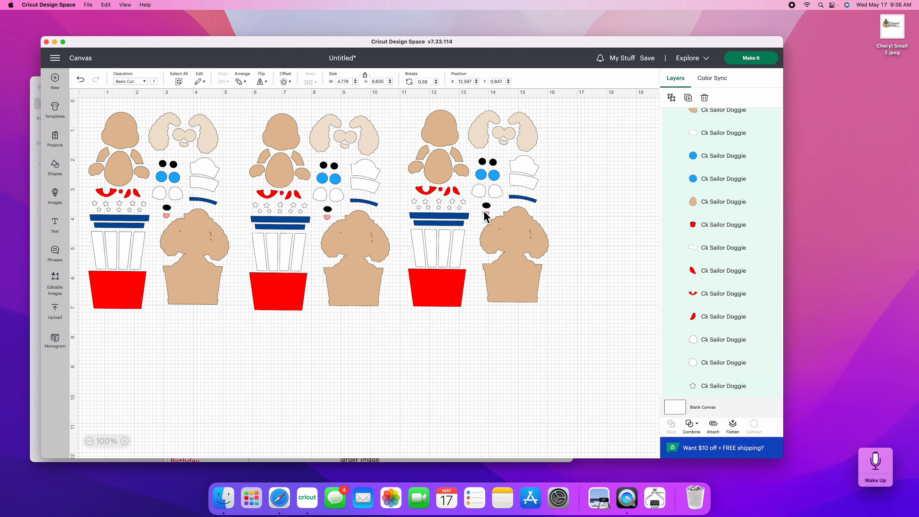
{"action": "left_click", "coordinate": [575, 211]}
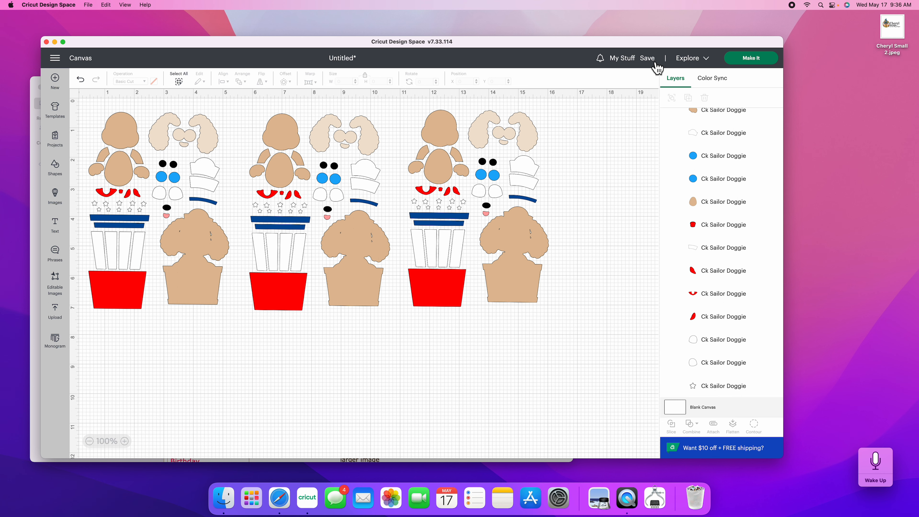
Save the project with the title ck Sailor dog
{"action": "left_click", "coordinate": [656, 65]}
{"action": "left_click", "coordinate": [338, 94]}
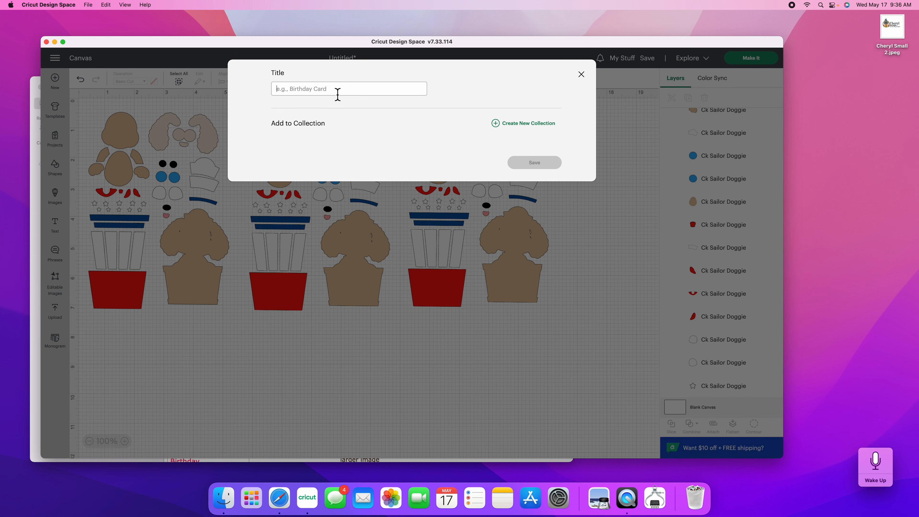
{"action": "type", "text": "ck"}
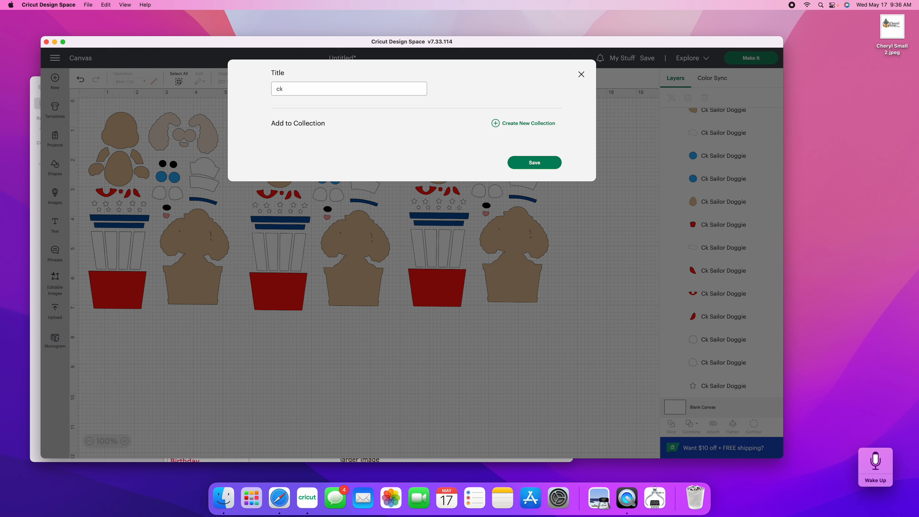
{"action": "type", "text": " Sailor dog"}
{"action": "left_click", "coordinate": [530, 166]}
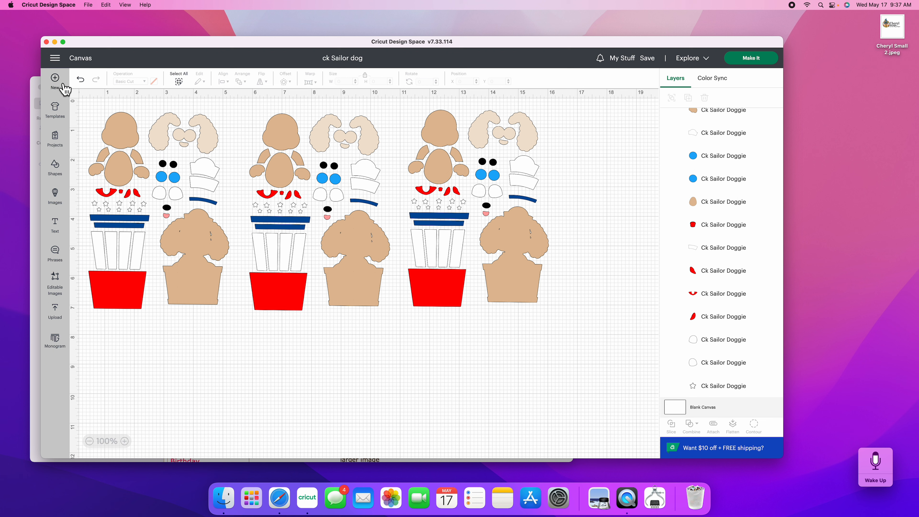
Start a new blank project, and delete the cutie katoodles sailor dog project from the saved projects
{"action": "left_click", "coordinate": [65, 87]}
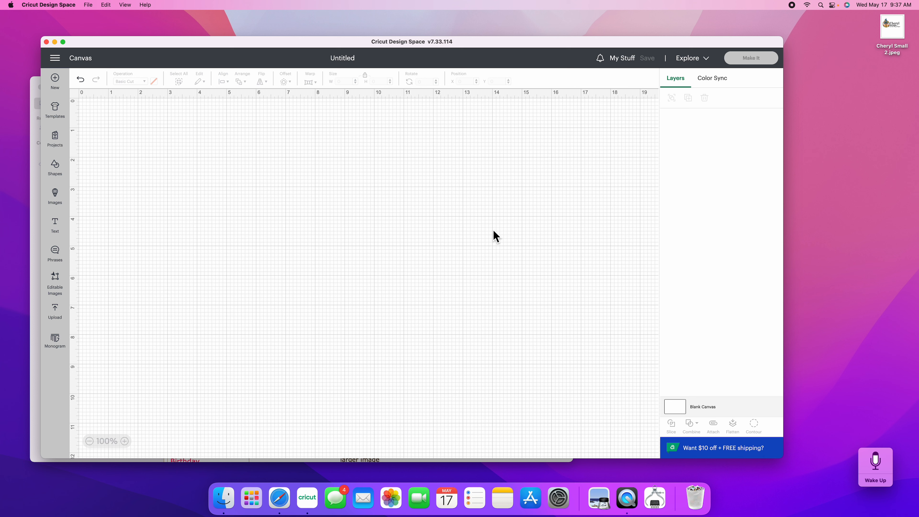
{"action": "left_click", "coordinate": [622, 60]}
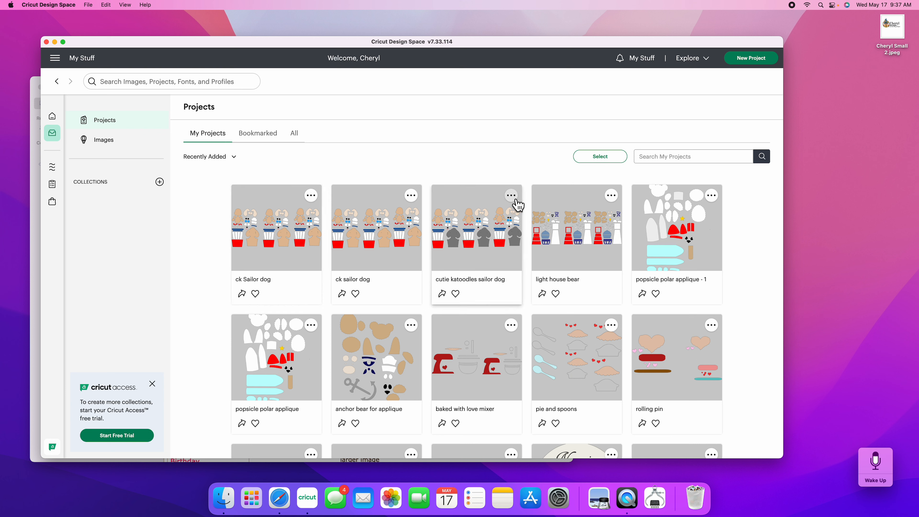
{"action": "left_click", "coordinate": [515, 200]}
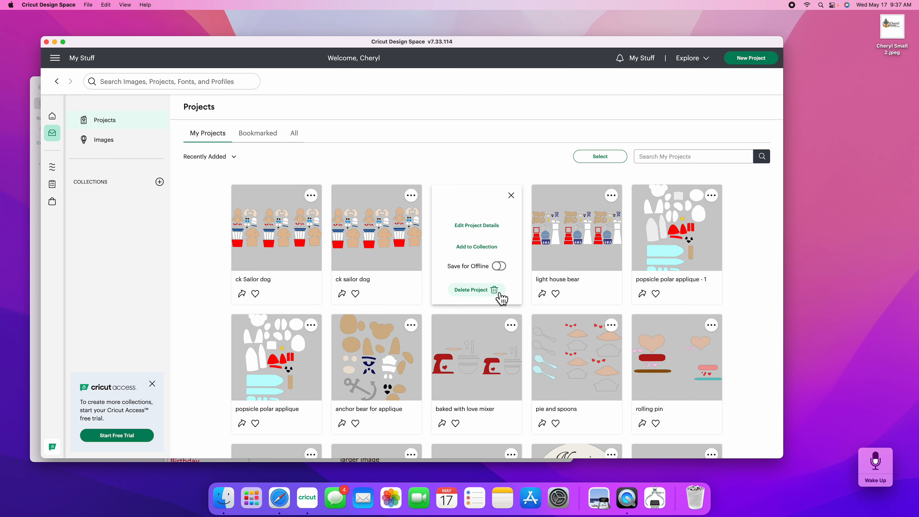
{"action": "left_click", "coordinate": [501, 295]}
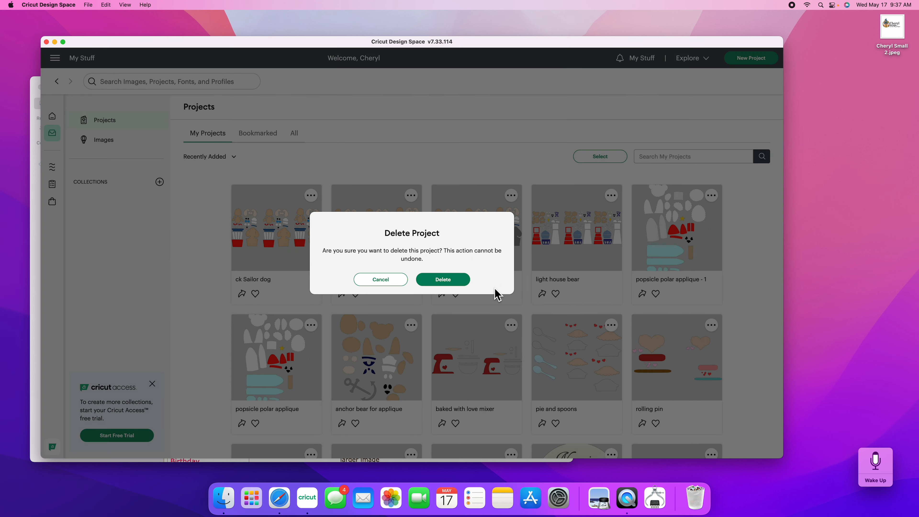
{"action": "left_click", "coordinate": [464, 286]}
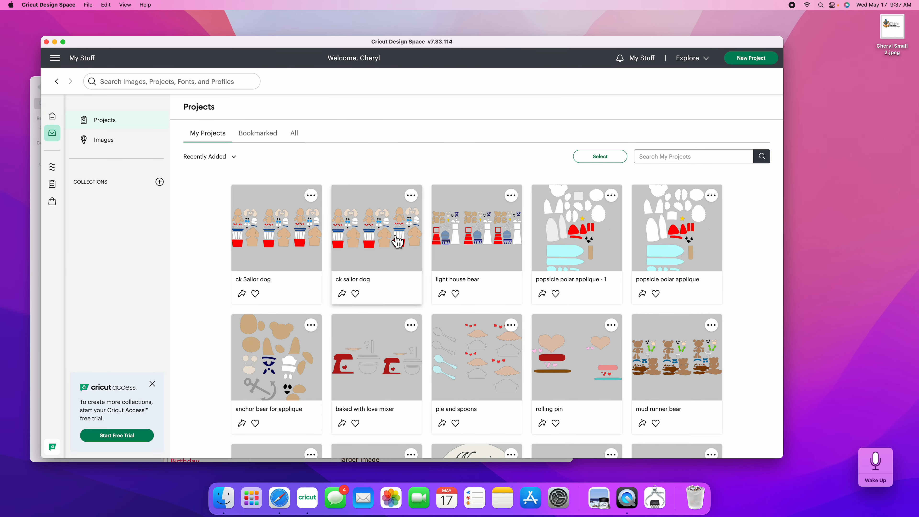
Open the saved ck sailor dog project on the canvas for customizing and send it to cut preparation
{"action": "left_click", "coordinate": [398, 241]}
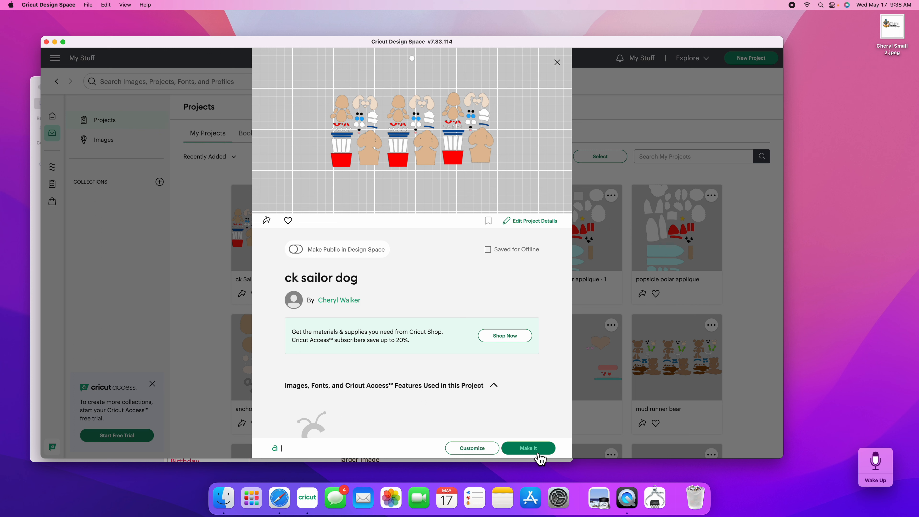
{"action": "left_click", "coordinate": [472, 449]}
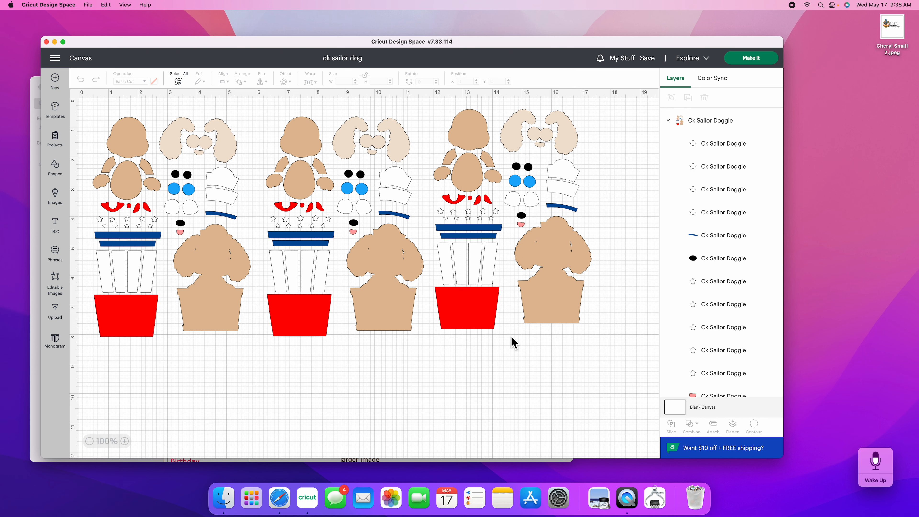
{"action": "left_click", "coordinate": [759, 61]}
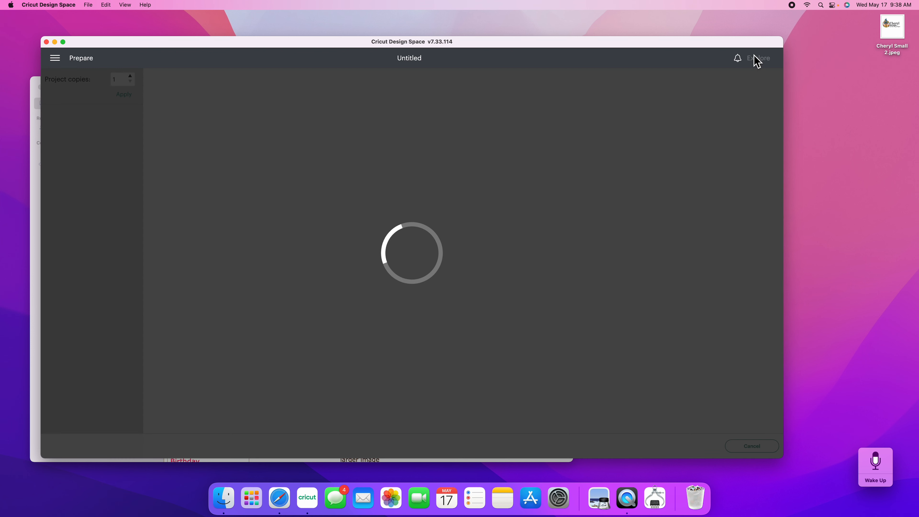